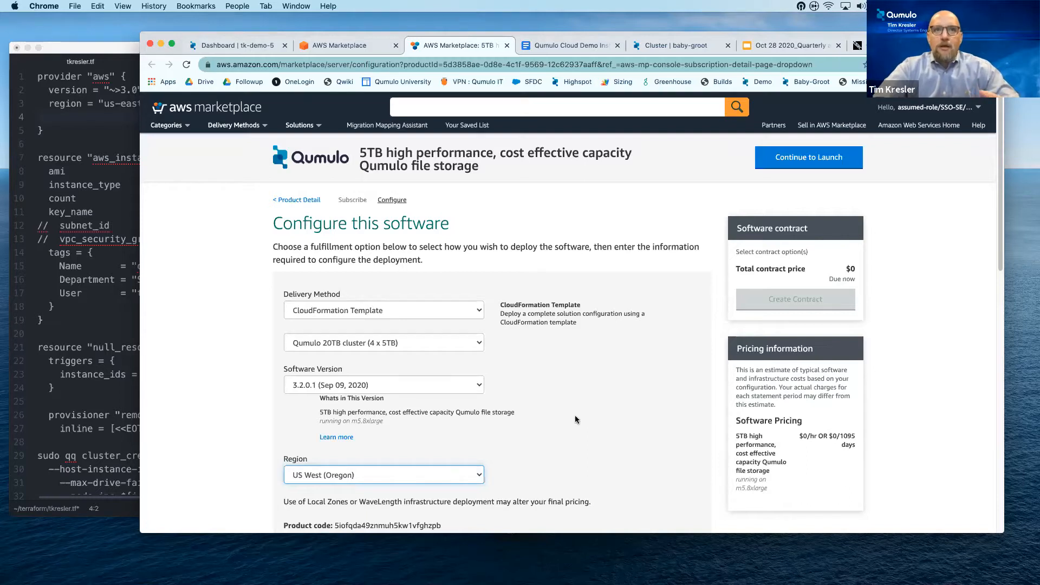
# - Check the available CloudFormation cluster sizes and proceed to launch with the Qumulo 20TB cluster (4 x 5TB)
pyautogui.scroll(-2, 576, 419)
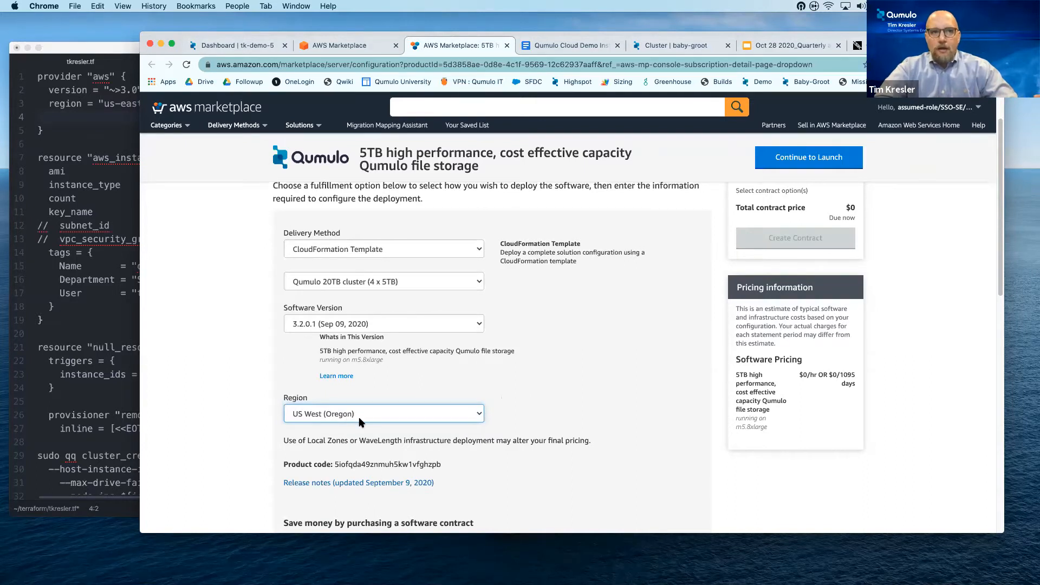
pyautogui.click(413, 281)
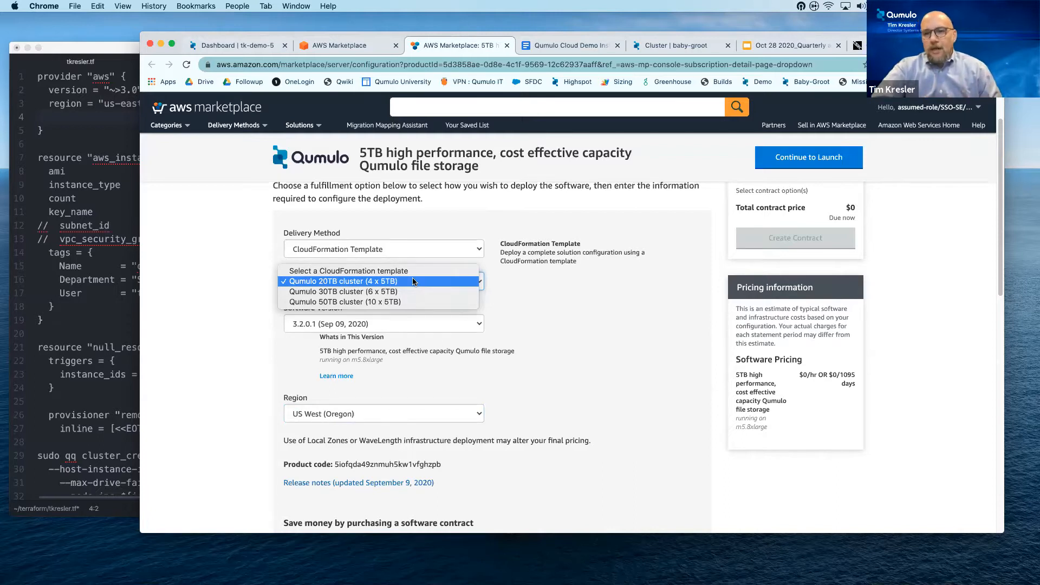
pyautogui.click(595, 313)
pyautogui.click(804, 160)
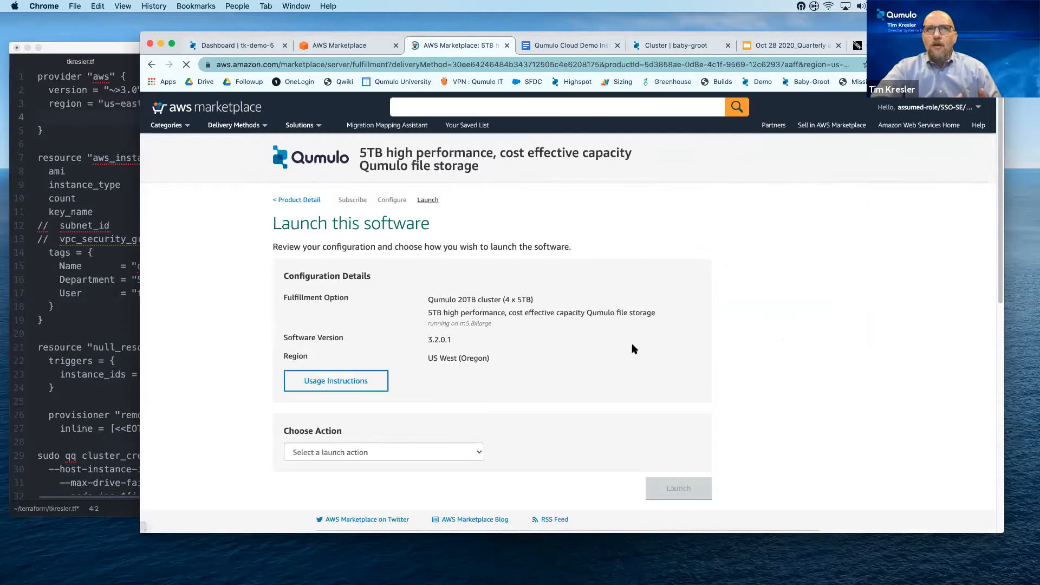
# - Launch the software through CloudFormation and accept the supplied Amazon S3 template to reach the stack details
pyautogui.click(389, 452)
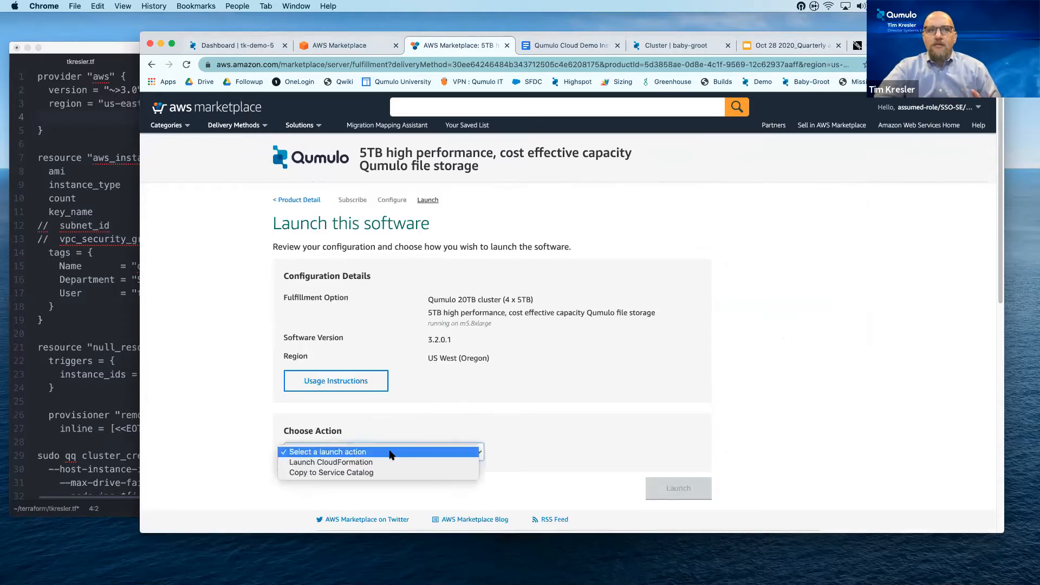
pyautogui.click(371, 467)
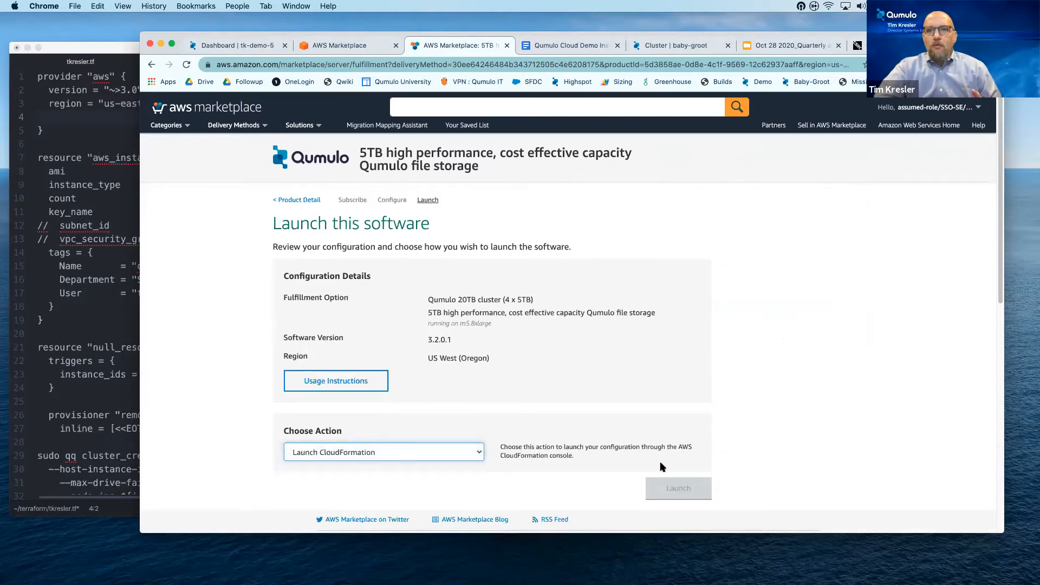
pyautogui.click(674, 488)
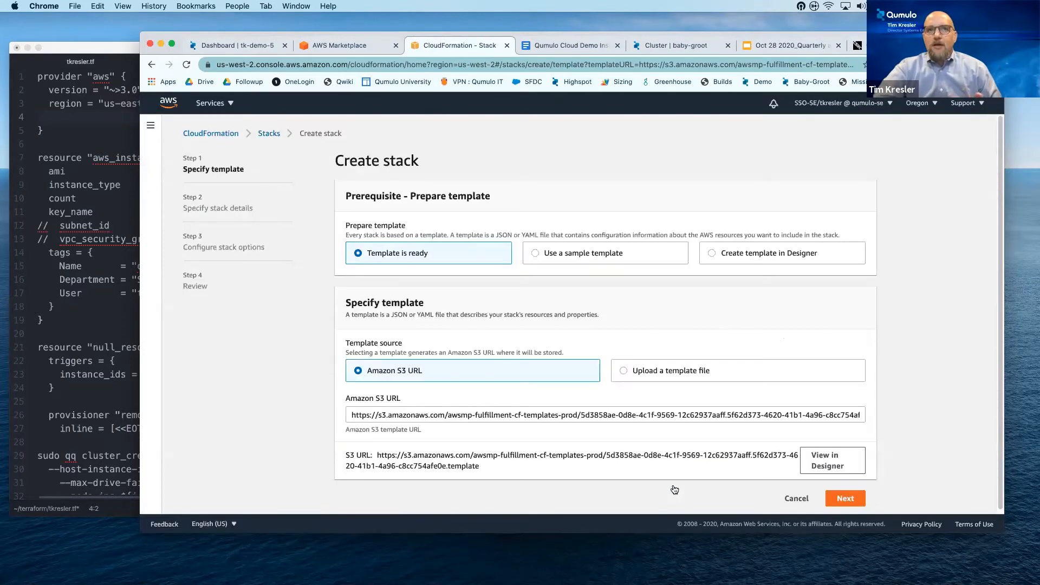
pyautogui.click(849, 497)
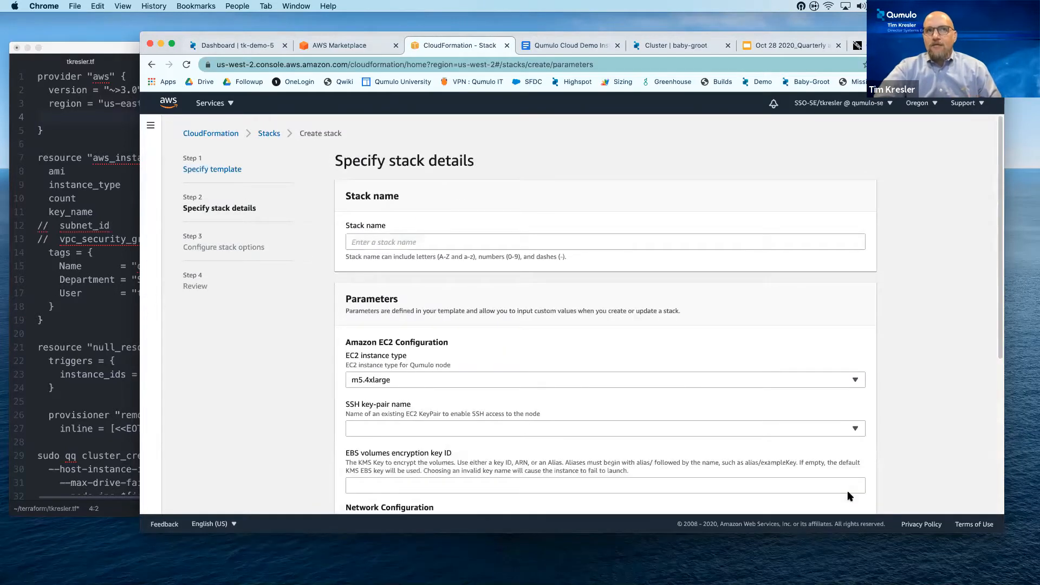
# - Name the stack demo-tt
pyautogui.click(434, 243)
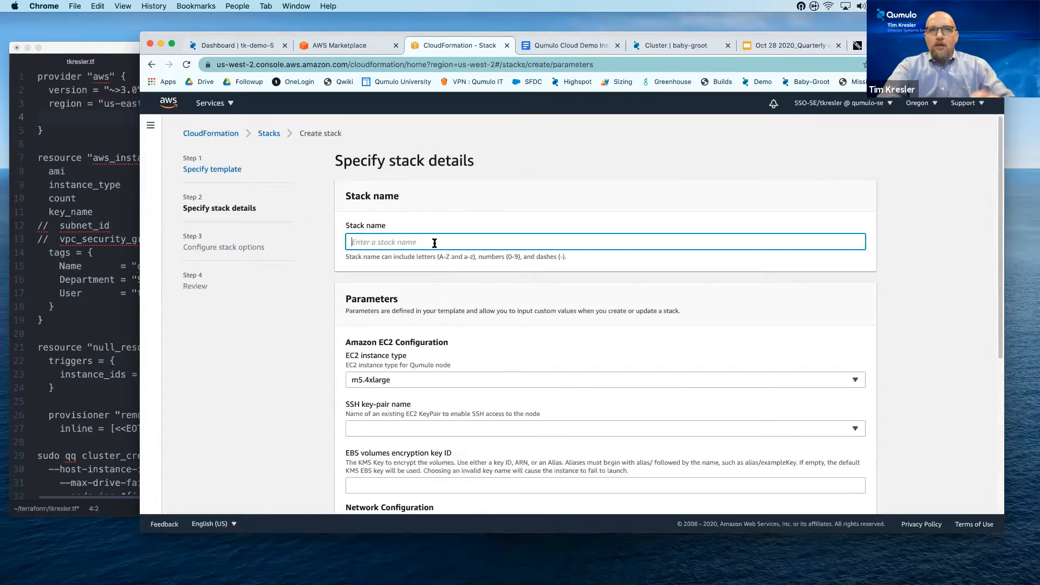
pyautogui.write('d')
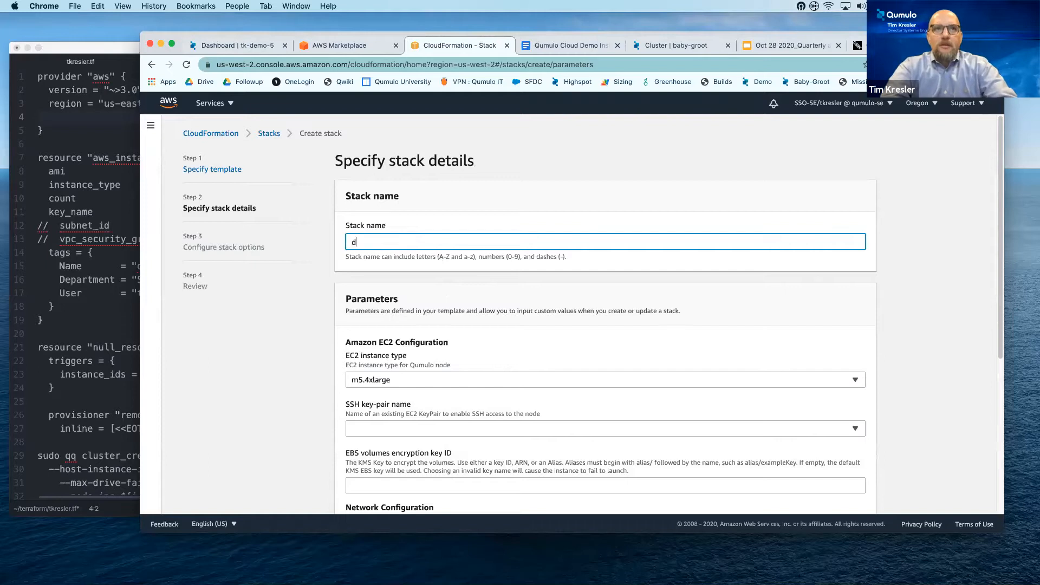
pyautogui.write('emo')
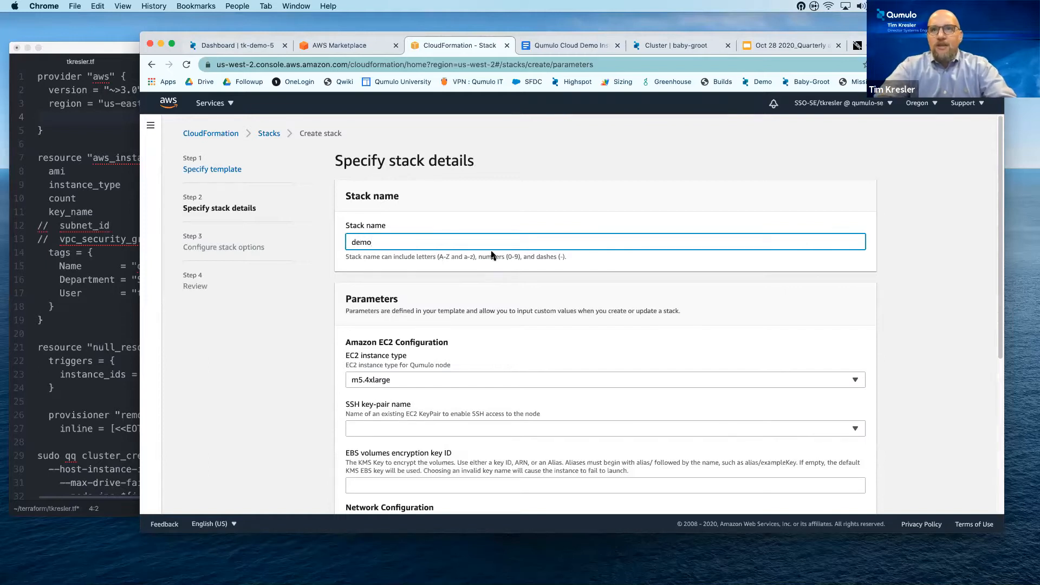
pyautogui.write('-tt')
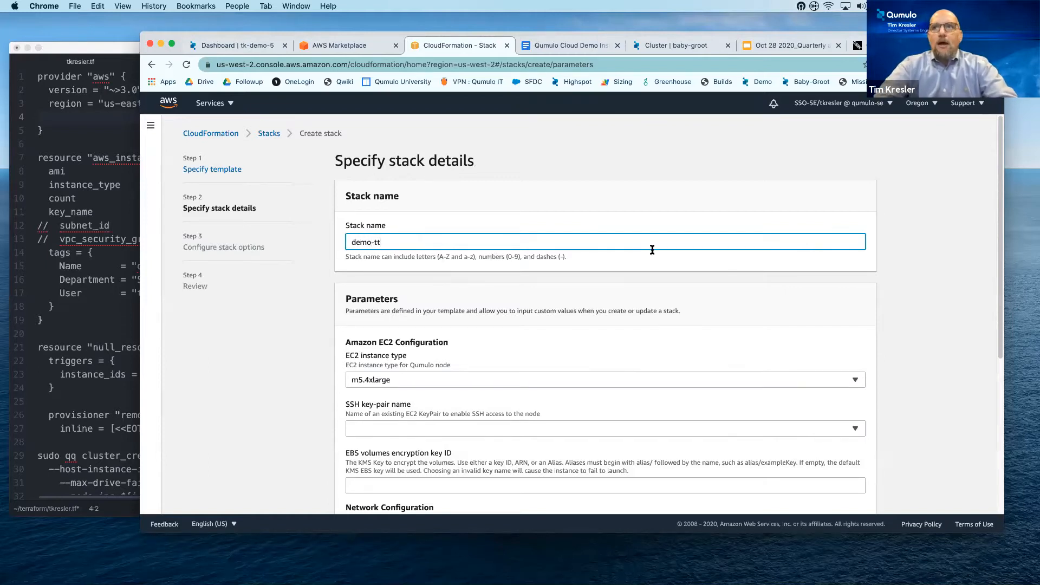
pyautogui.click(809, 310)
# - Choose the personal SSH key pair ending in 10-2020 for access to the EC2 nodes
pyautogui.scroll(-3, 809, 310)
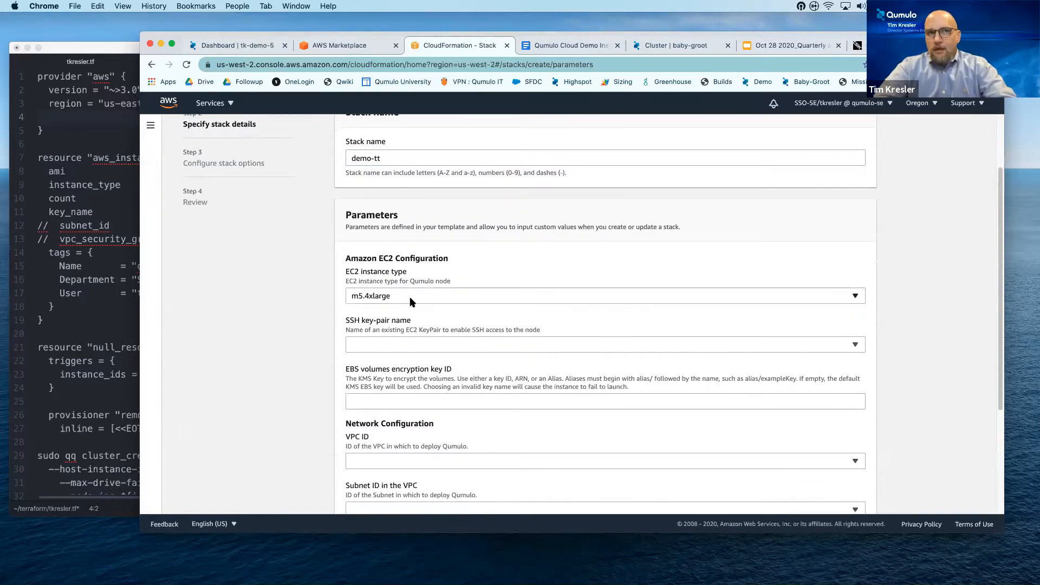
pyautogui.scroll(-4, 427, 355)
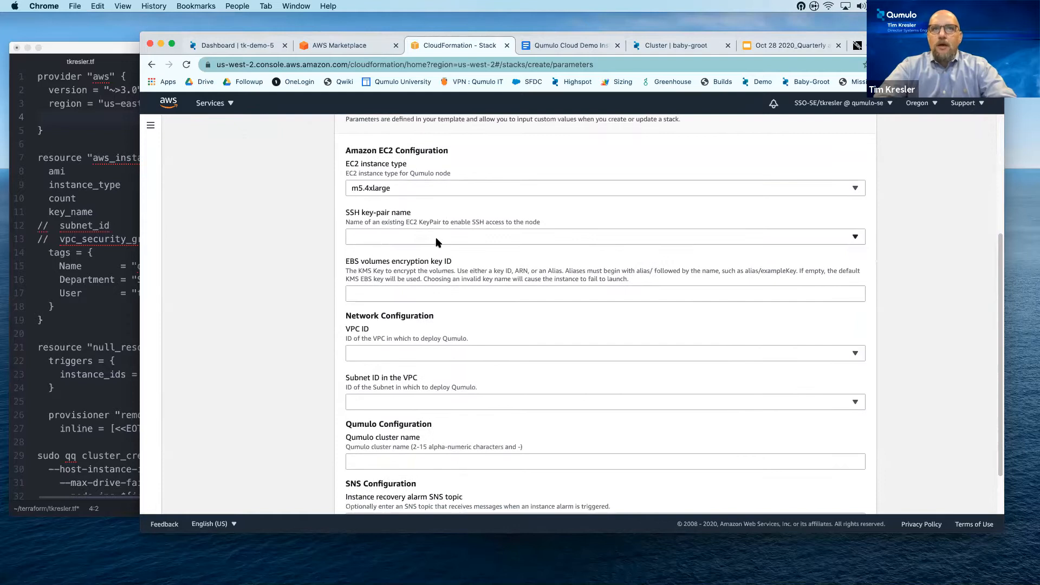
pyautogui.click(438, 242)
pyautogui.scroll(-5, 411, 404)
pyautogui.scroll(-10, 410, 421)
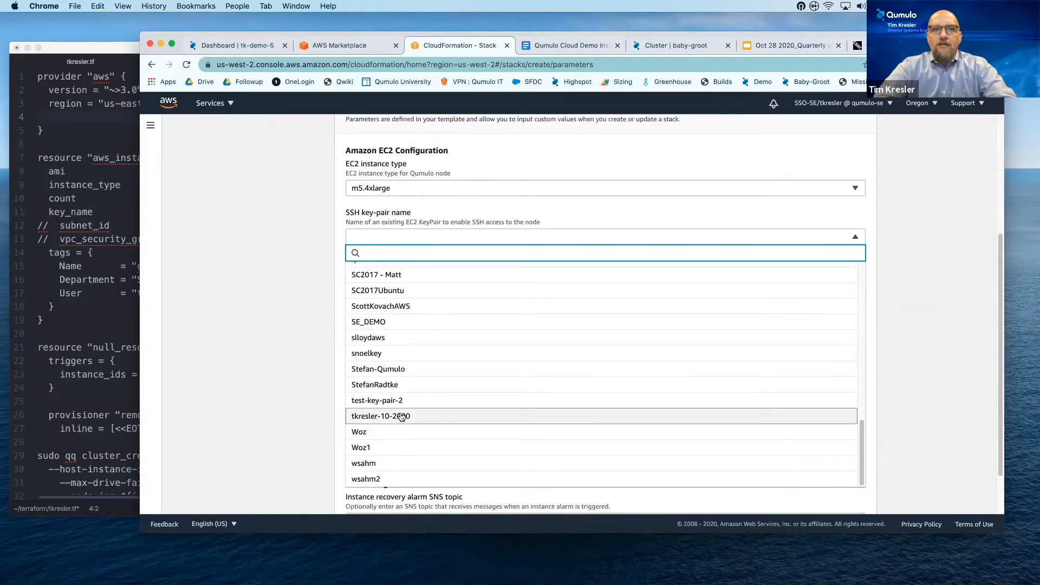
pyautogui.click(401, 416)
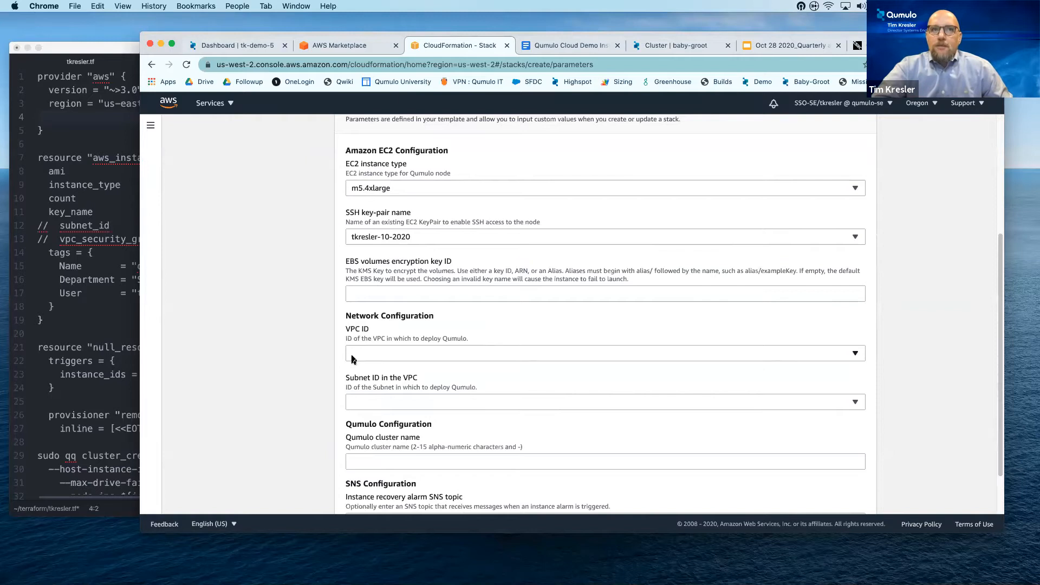
# - Set the network configuration to VPC vpc-1ba48d7c (172.31.0.0/16) and subnet subnet-e2bc479b (172.30.0.0/24)
pyautogui.click(440, 353)
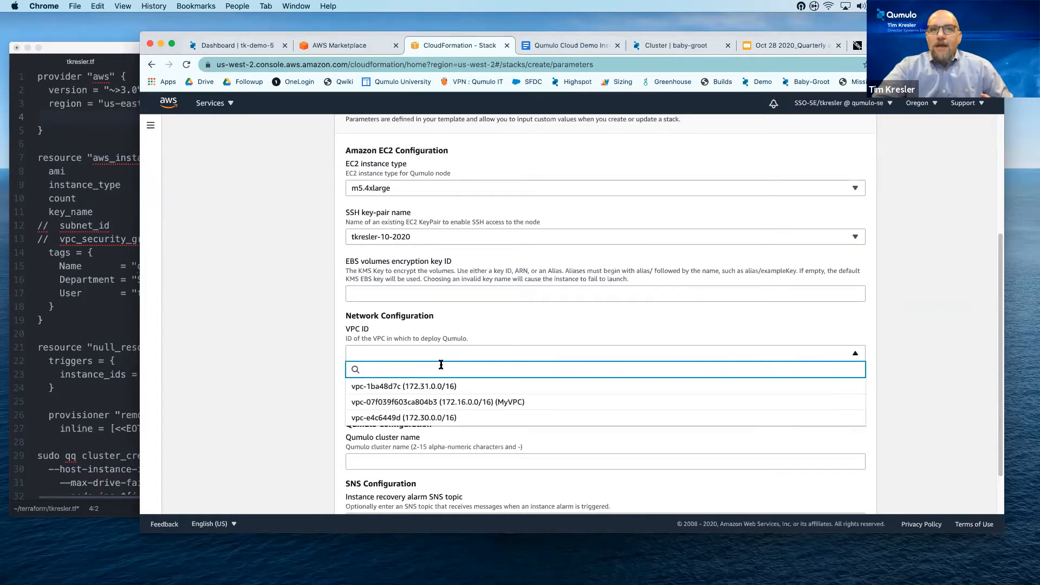
pyautogui.click(440, 385)
pyautogui.scroll(-2, 441, 384)
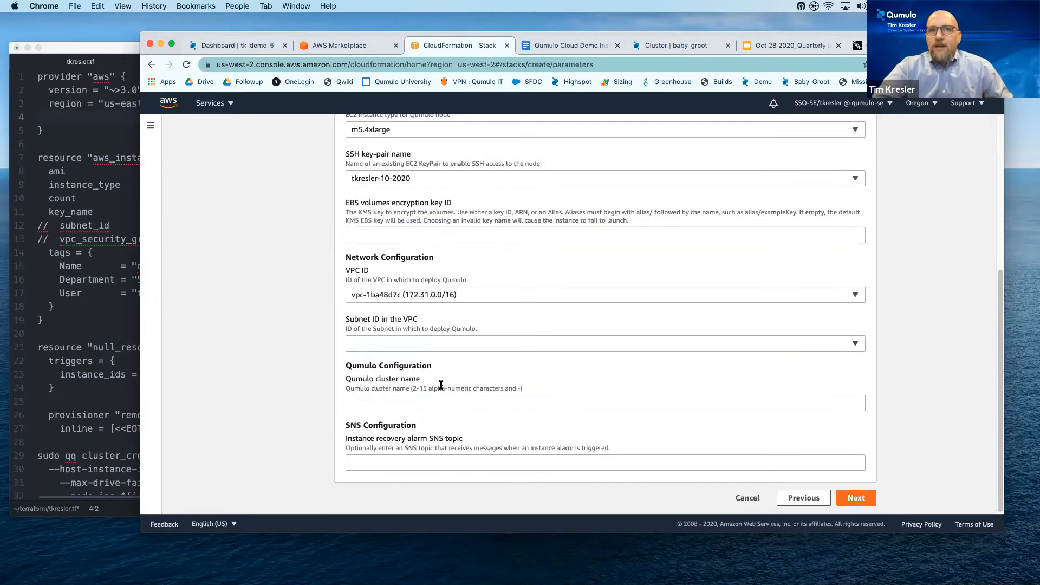
pyautogui.click(449, 344)
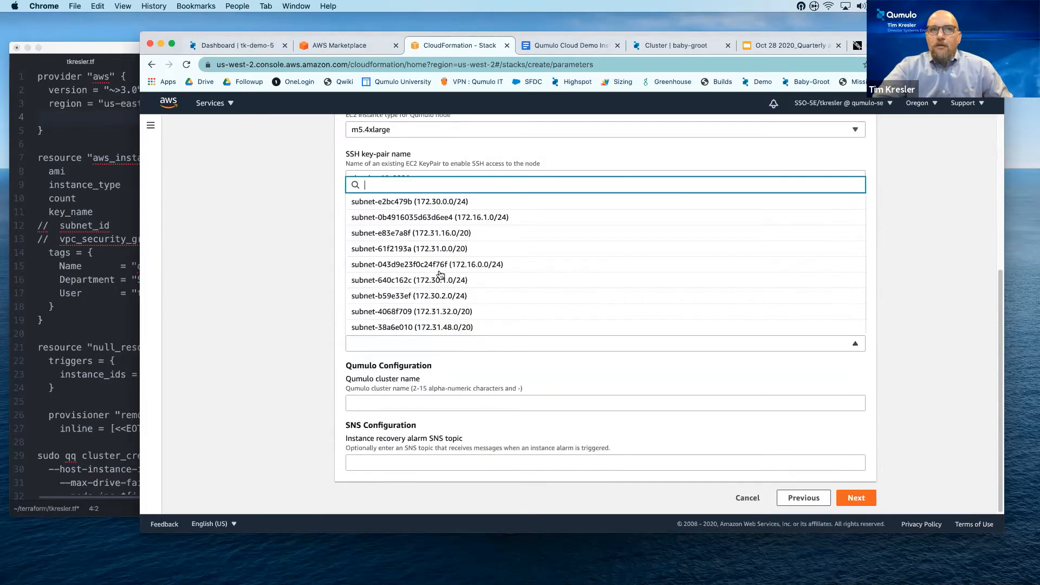
pyautogui.click(440, 203)
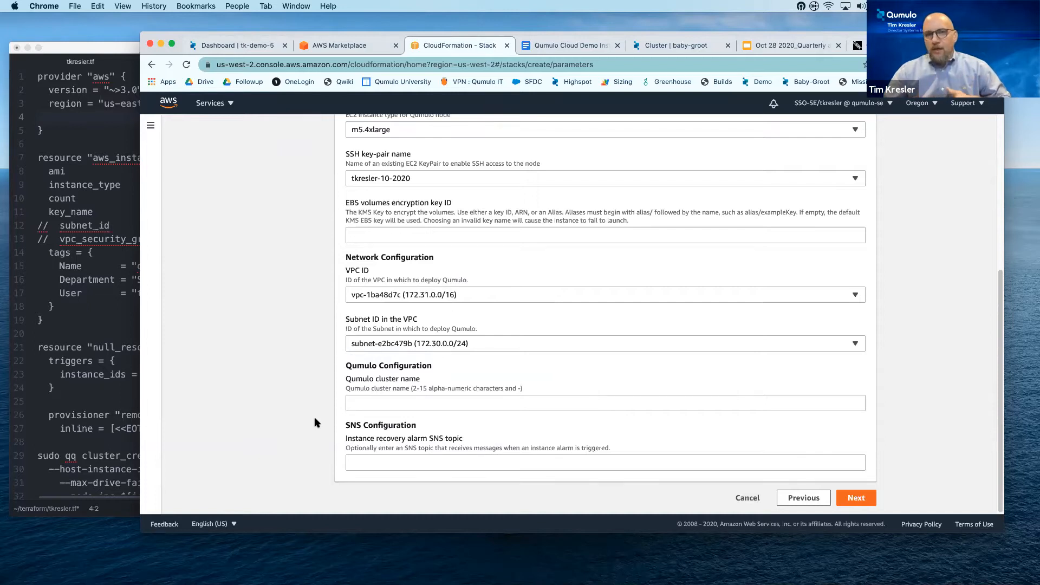
# - Set the Qumulo cluster name to friday-demo and continue to the stack options without an SNS topic
pyautogui.click(399, 405)
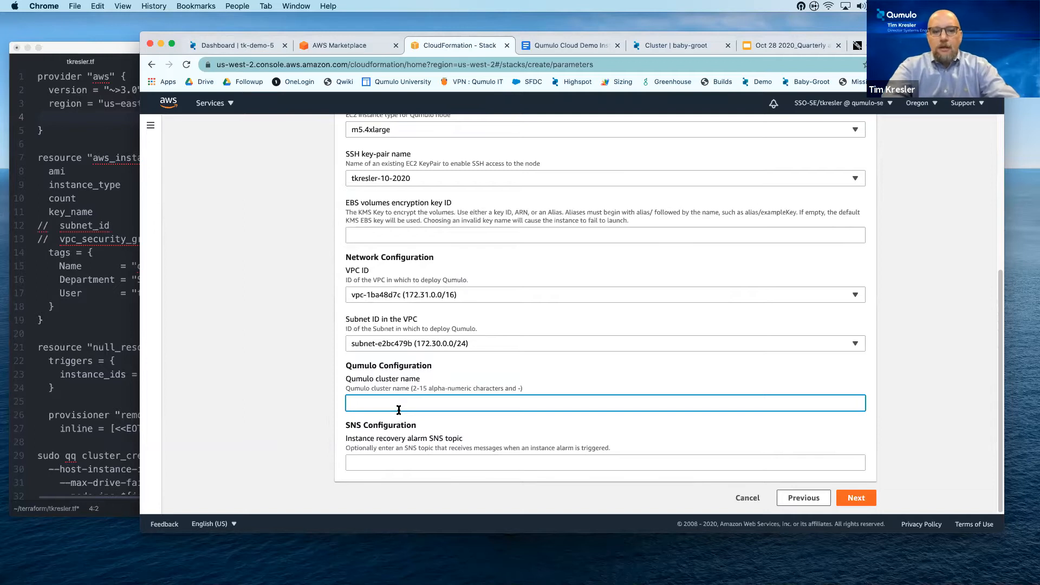
pyautogui.write('friday-demo')
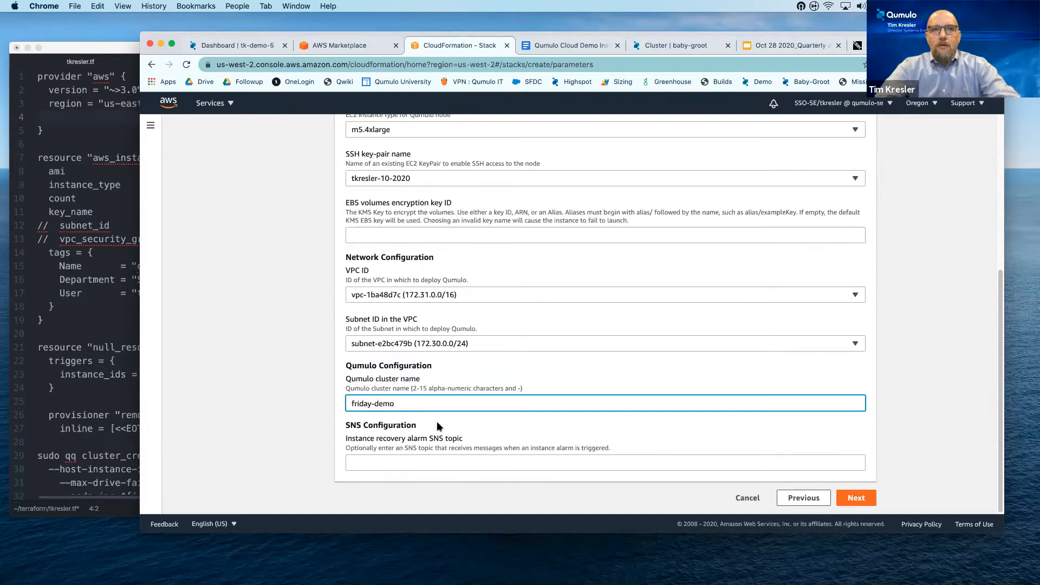
pyautogui.click(628, 432)
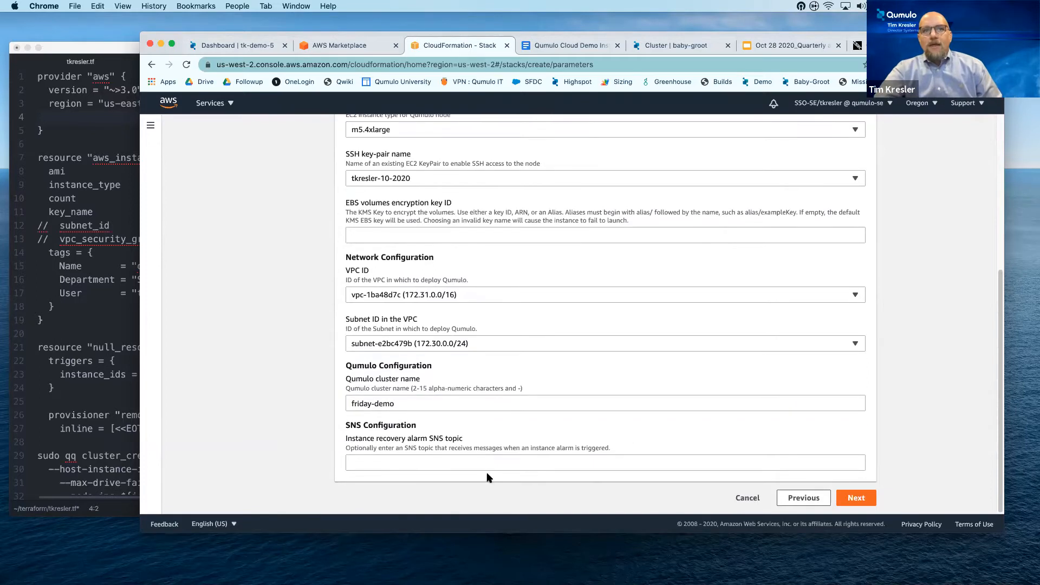
pyautogui.click(483, 465)
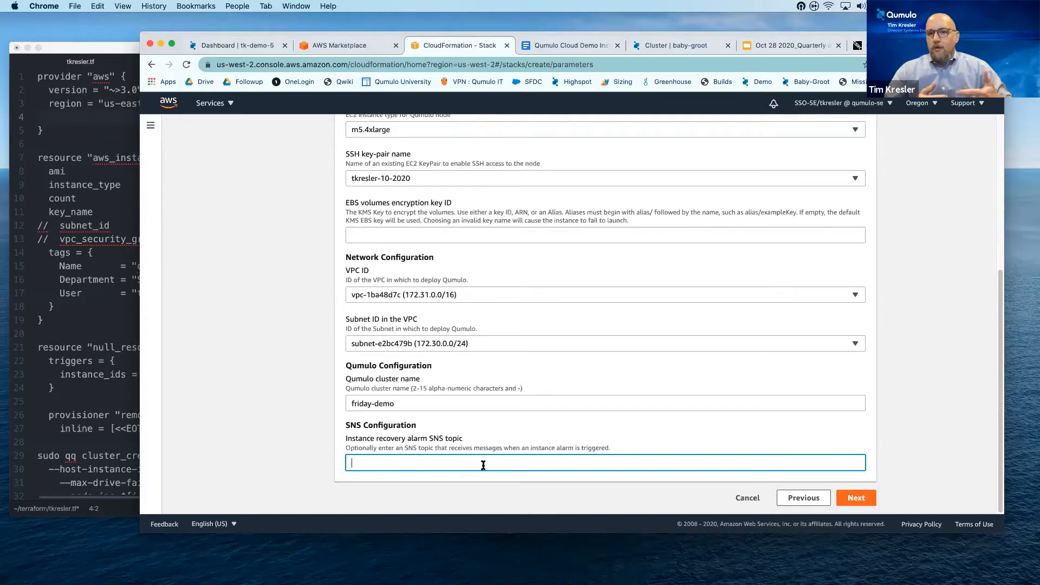
pyautogui.click(954, 401)
pyautogui.click(861, 498)
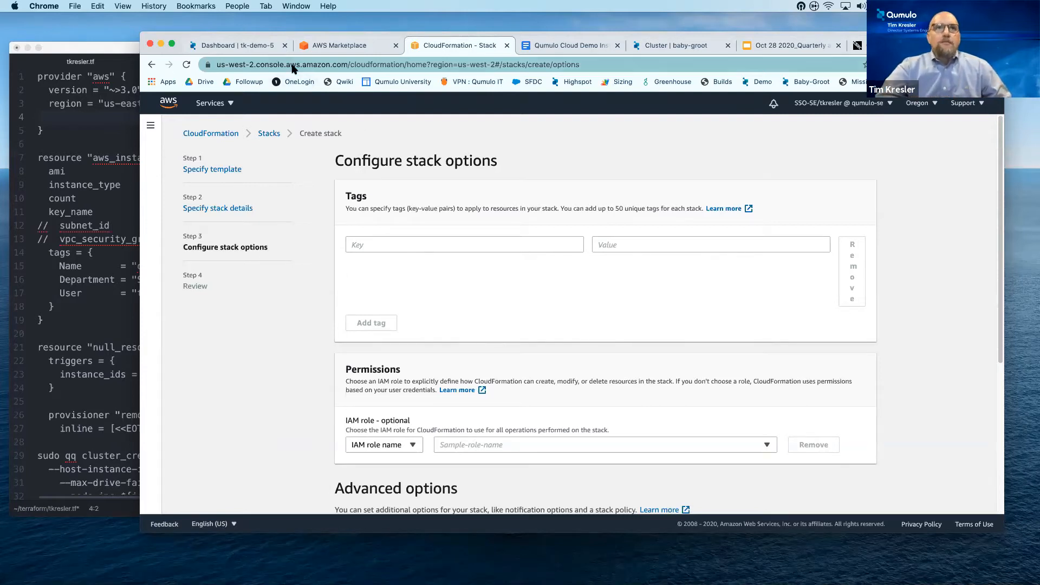
# - Go to the EC2 service and bring up the list of instances in the Oregon region
pyautogui.click(216, 106)
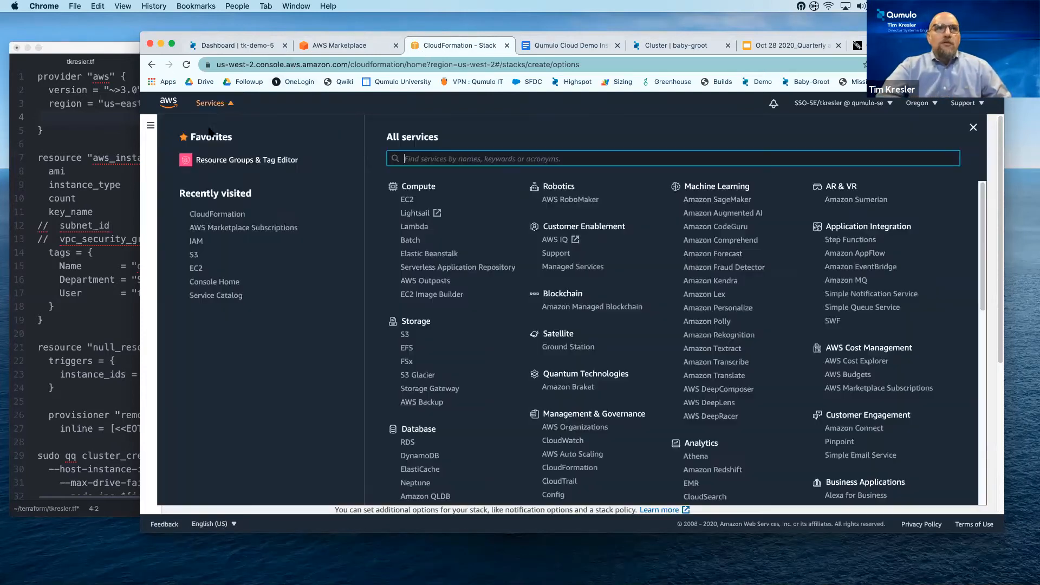
pyautogui.click(196, 268)
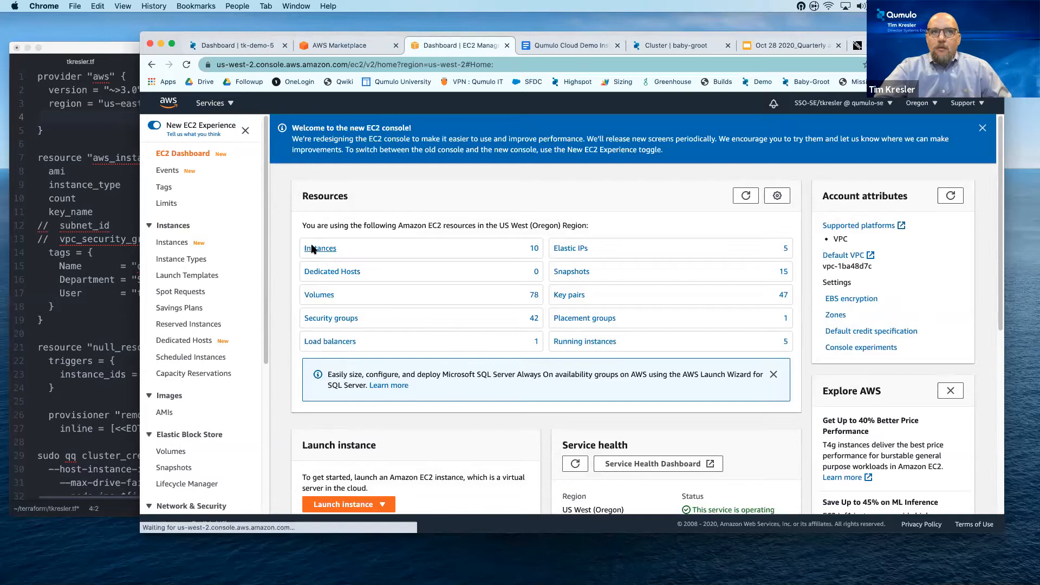
pyautogui.click(313, 249)
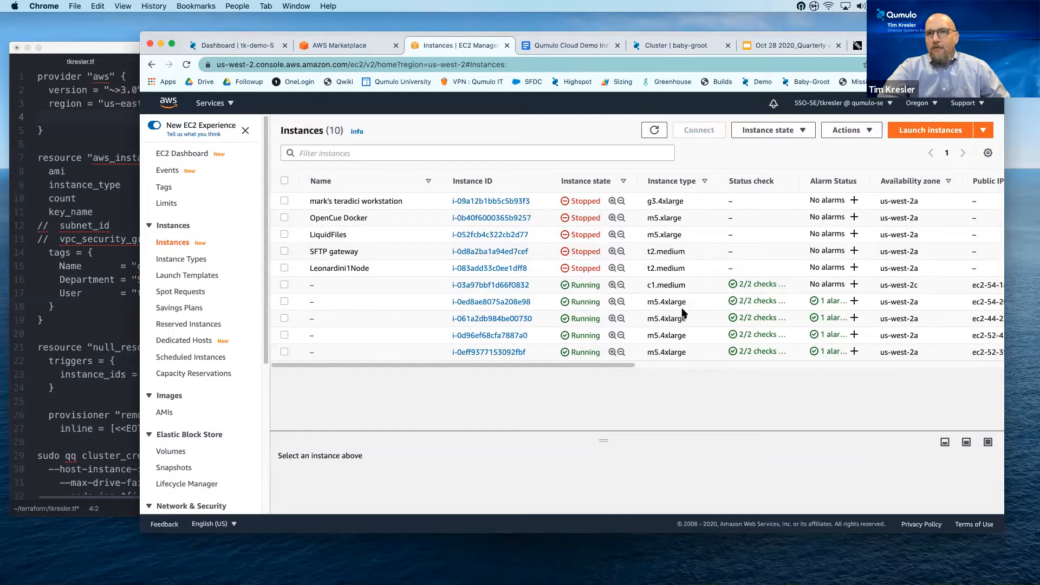
# - Examine the instance details and networking details of the running m5.4xlarge instance i-0ed8ae8075a208e98
pyautogui.click(501, 301)
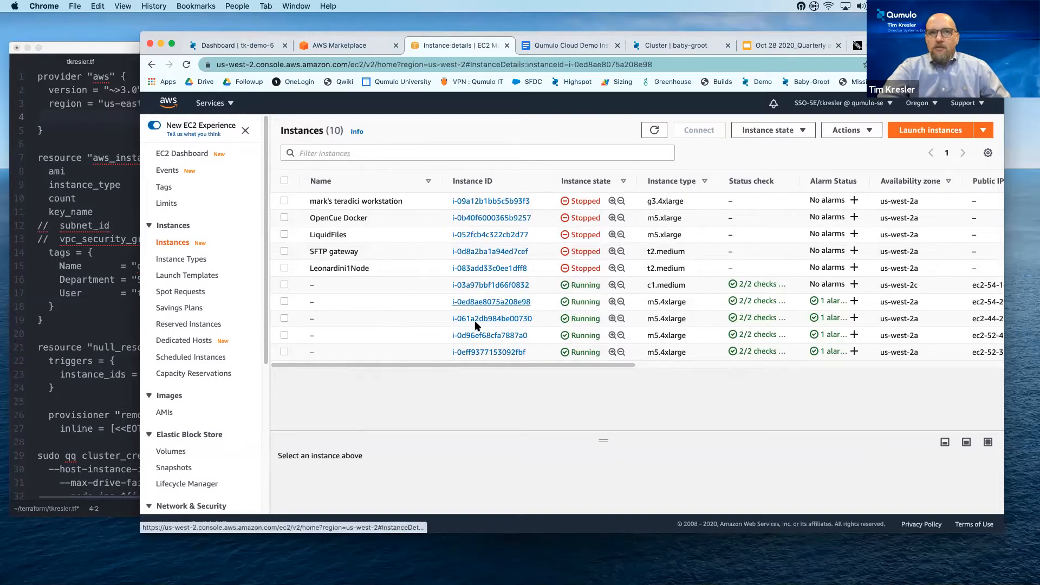
pyautogui.scroll(-4, 525, 415)
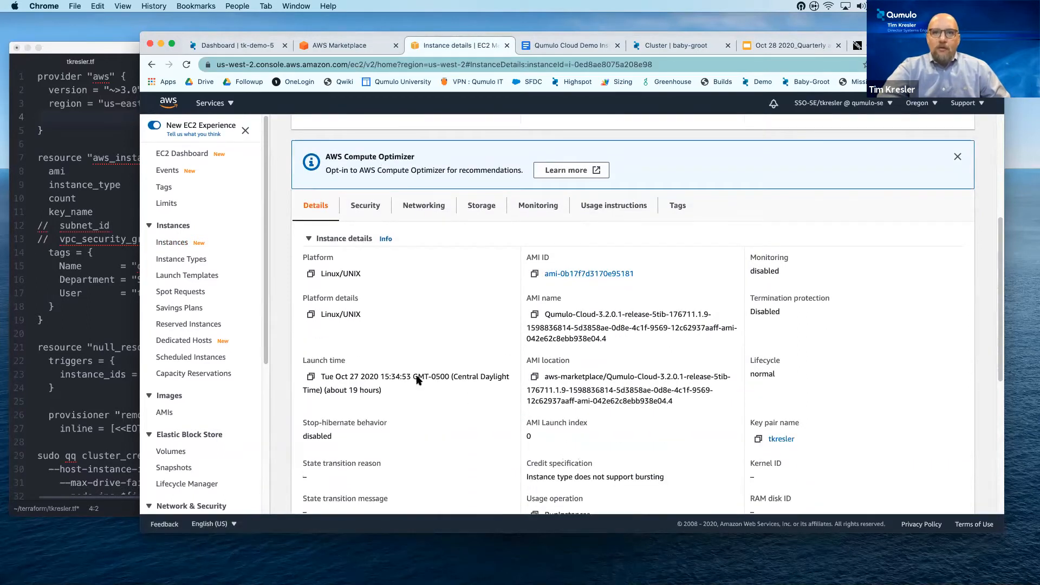
pyautogui.scroll(-2, 567, 397)
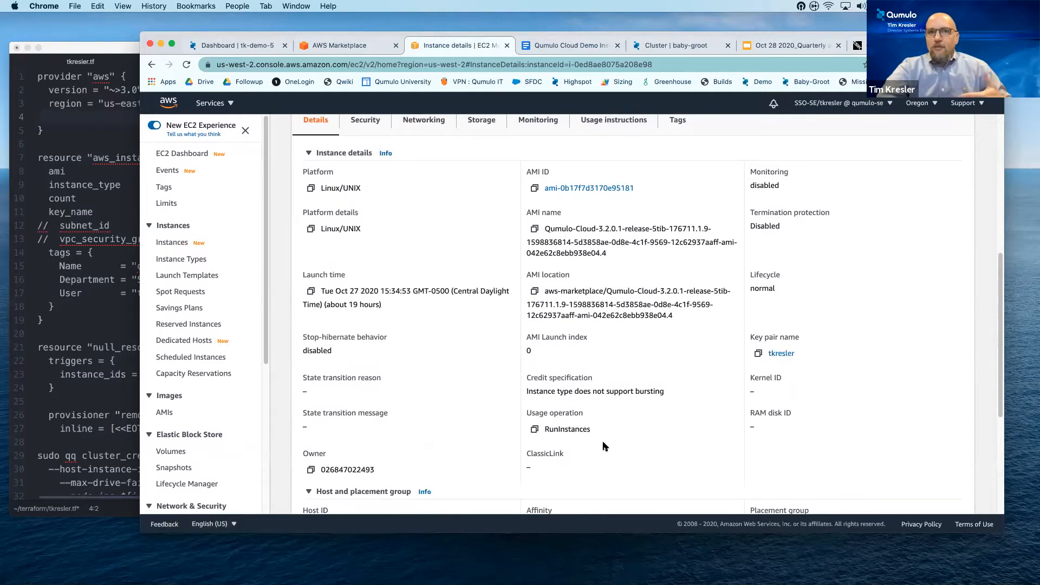
pyautogui.scroll(-5, 605, 445)
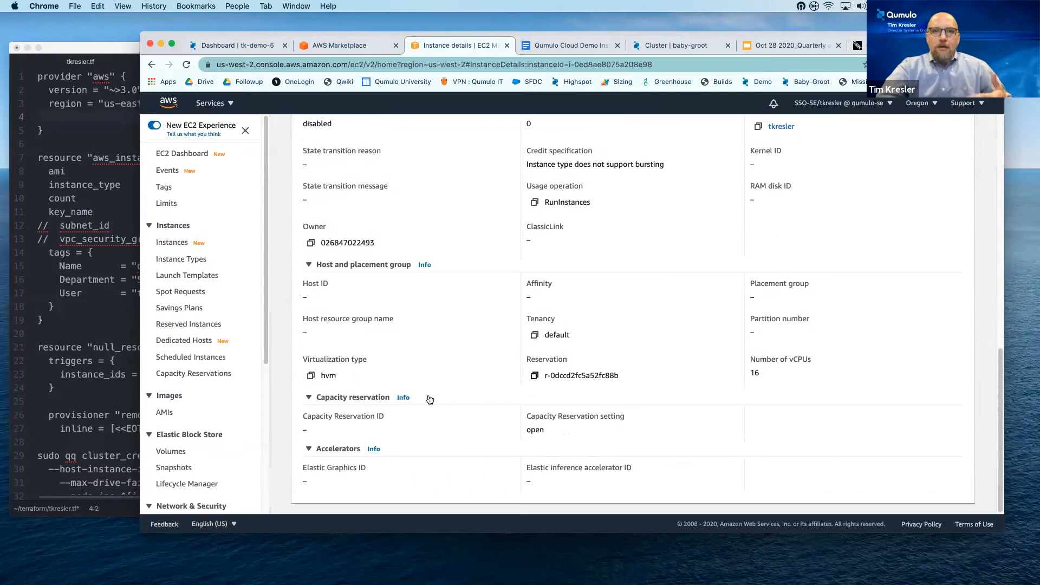
pyautogui.scroll(7, 490, 375)
pyautogui.click(422, 231)
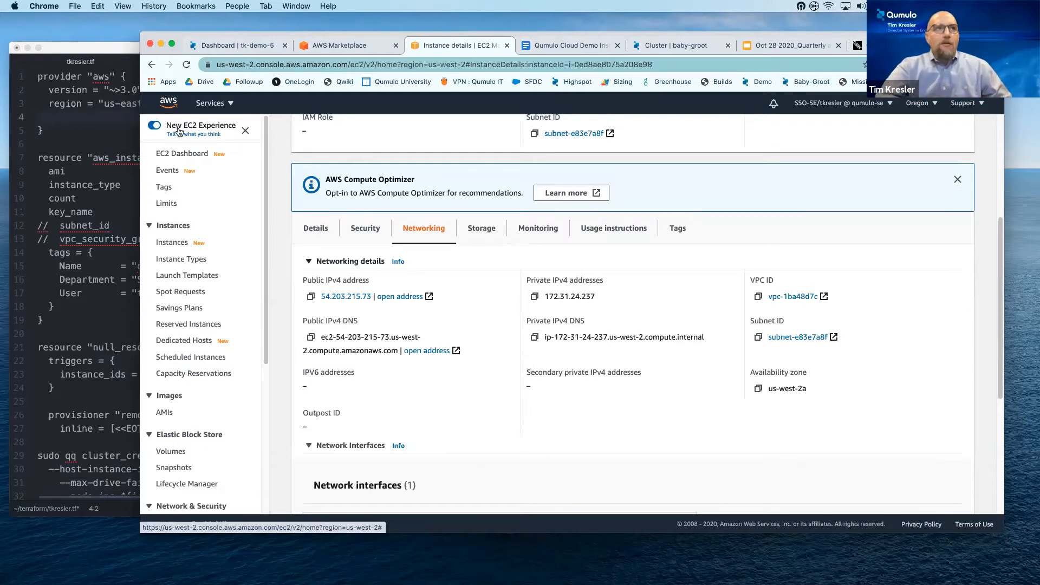
# - Switch to Atom, examine the Terraform file's instance and cluster_init resources, and return to Chrome
pyautogui.click(99, 52)
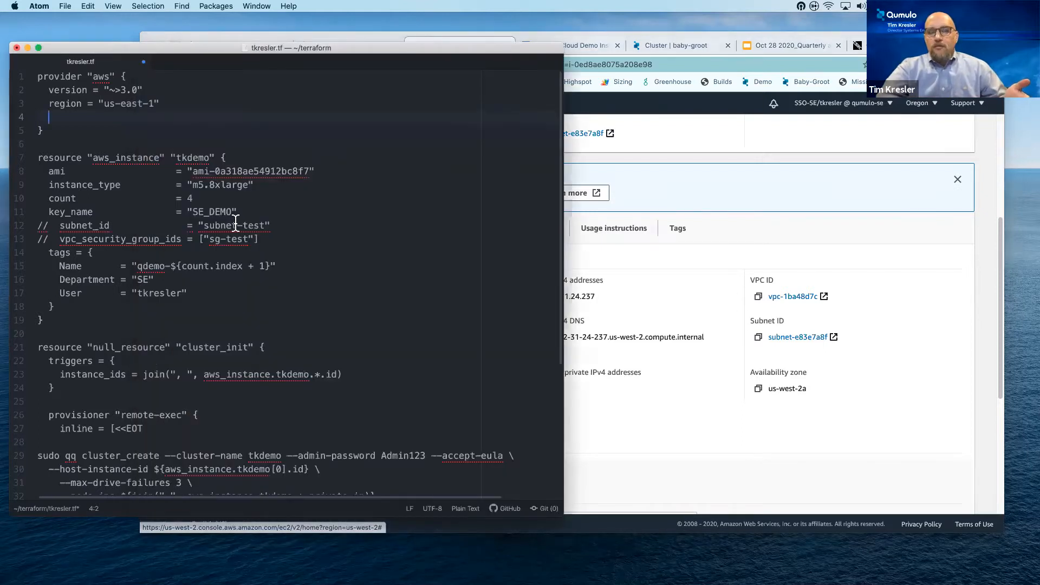
pyautogui.scroll(-5, 236, 223)
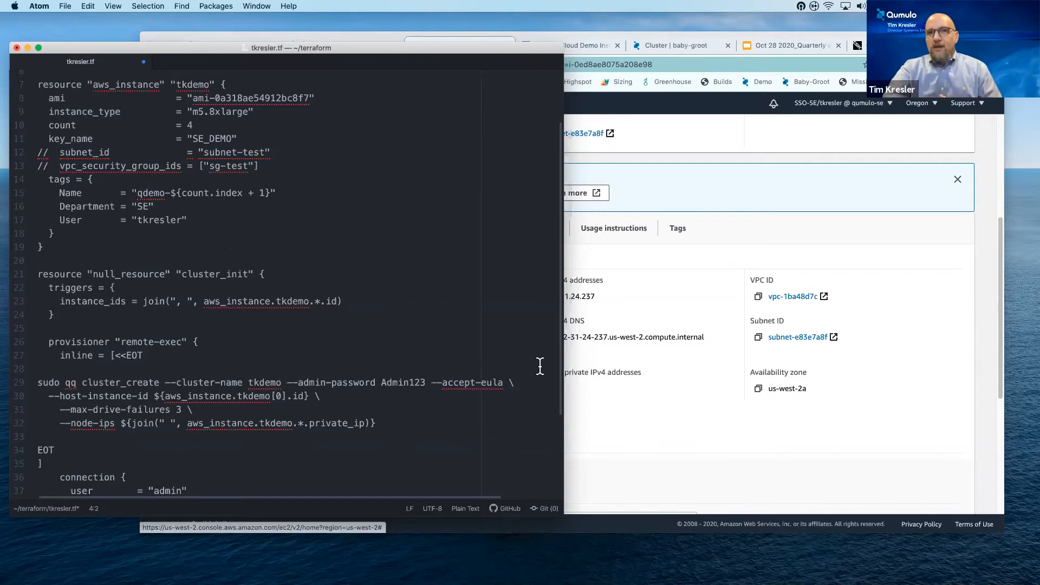
pyautogui.click(616, 431)
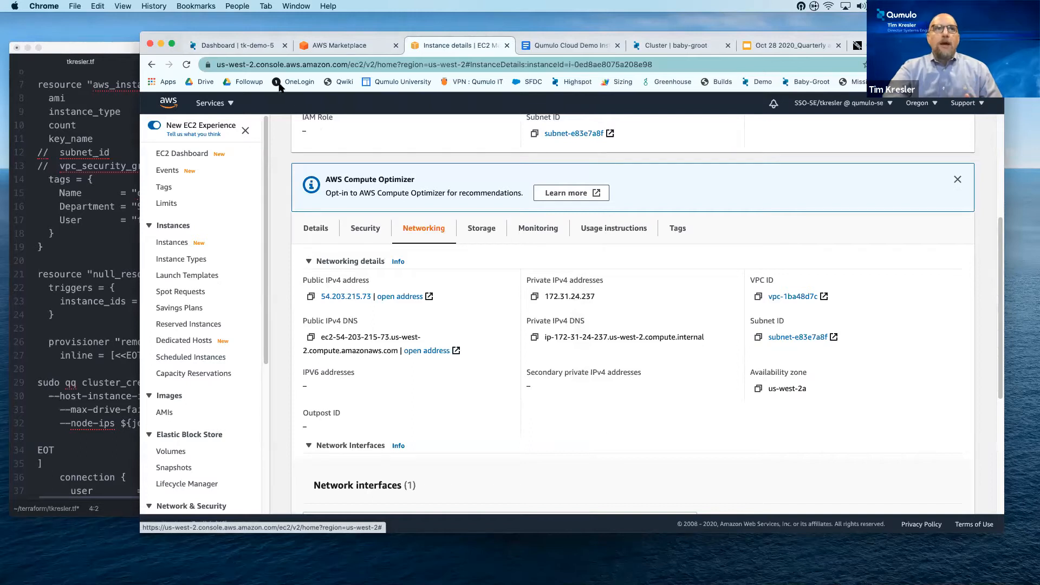
# - Review the tk-demo-5 cluster dashboard and the cluster overview of baby-groot
pyautogui.click(242, 47)
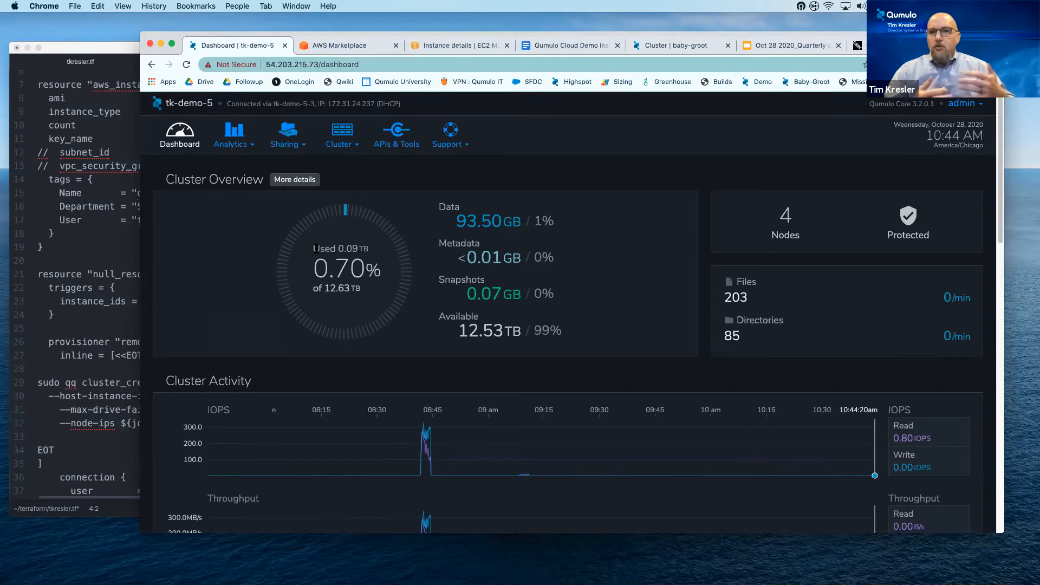
pyautogui.click(678, 45)
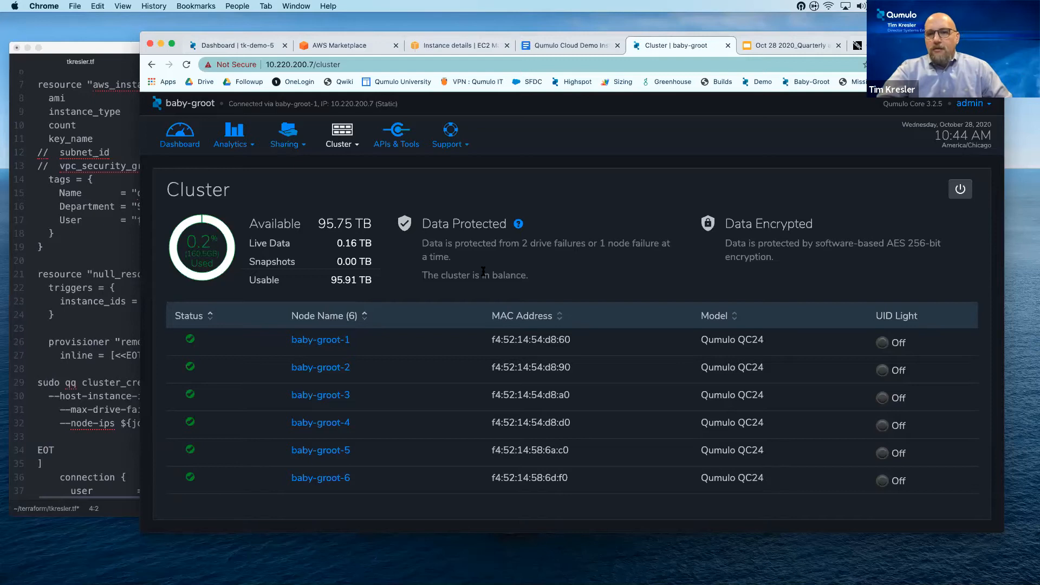
# - On baby-groot, create an enabled continuous replication relationship from /source/ to /source on target 54.203.215.73, using default port 3712
pyautogui.click(328, 143)
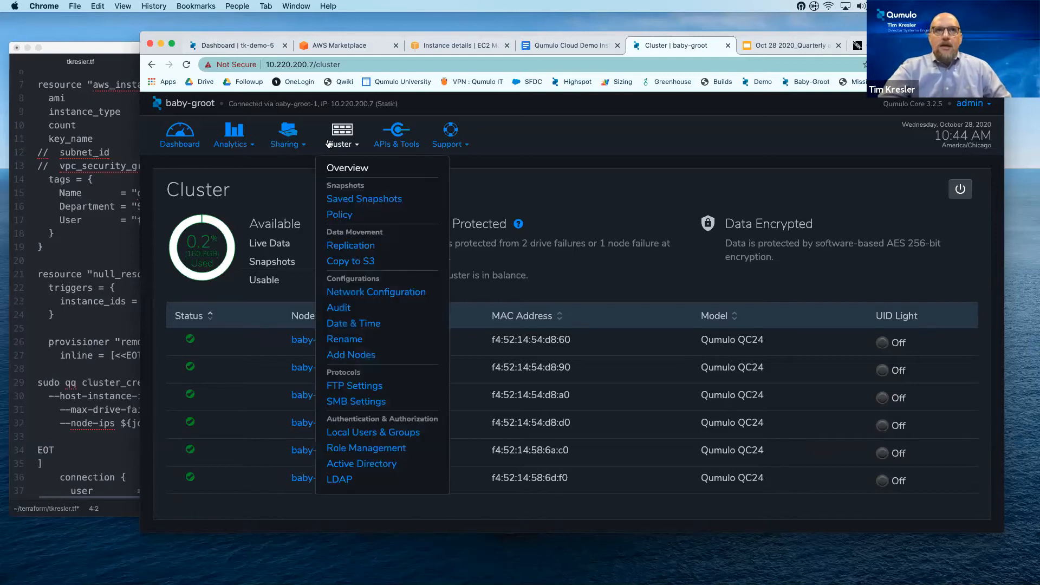
pyautogui.click(373, 251)
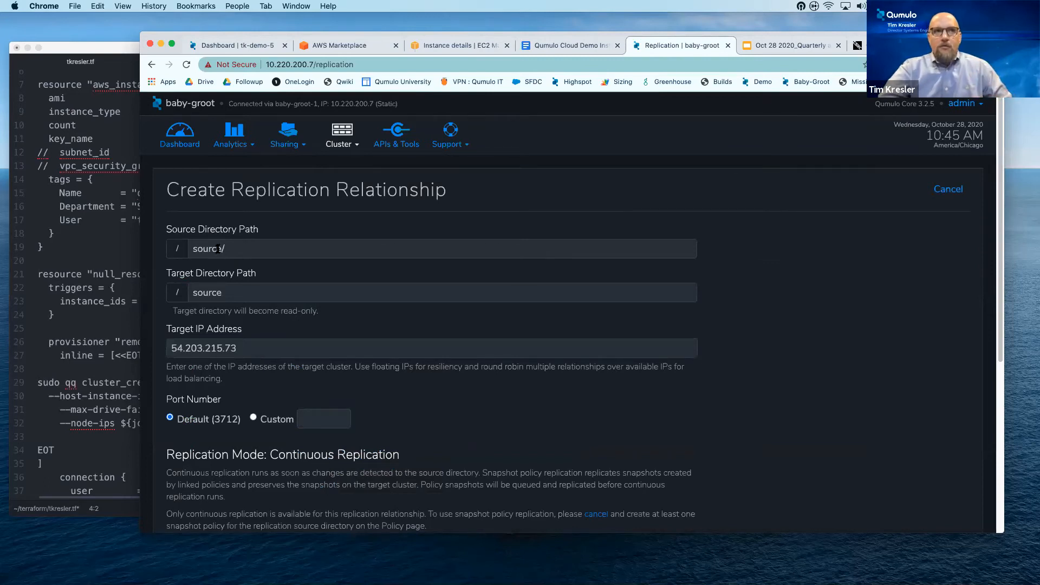
pyautogui.click(236, 289)
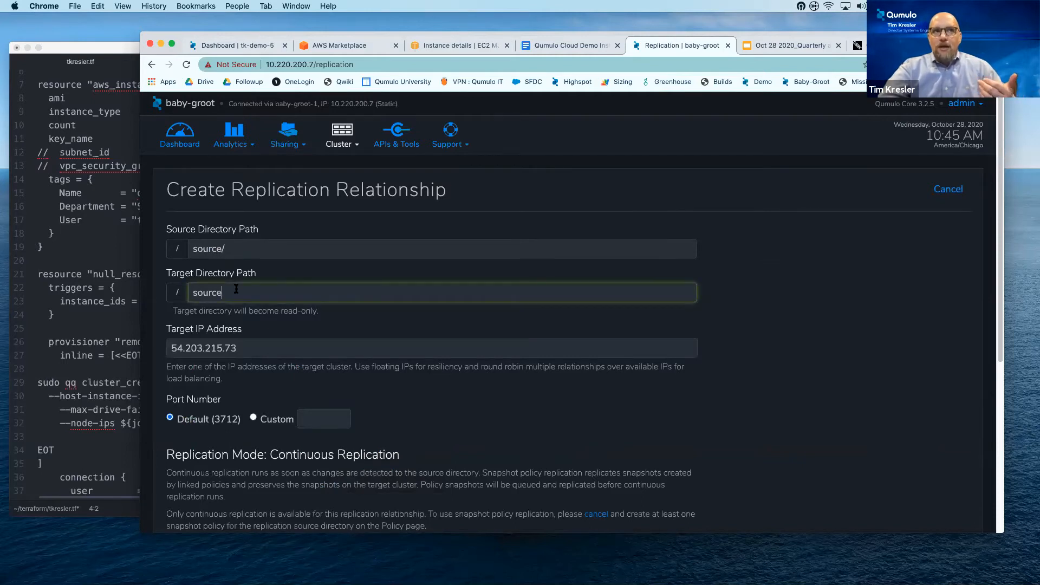
pyautogui.click(202, 349)
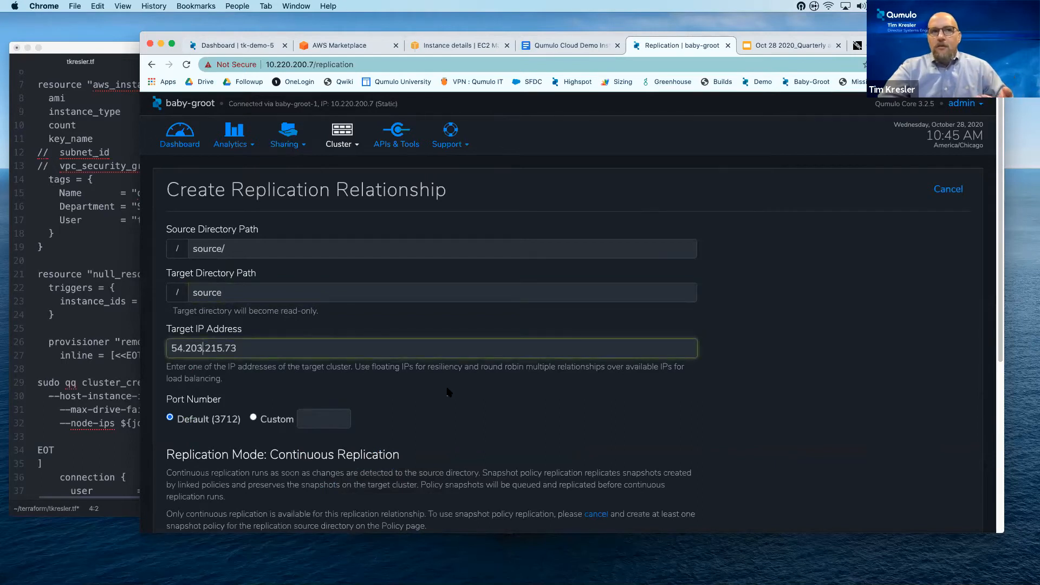
pyautogui.scroll(-5, 448, 388)
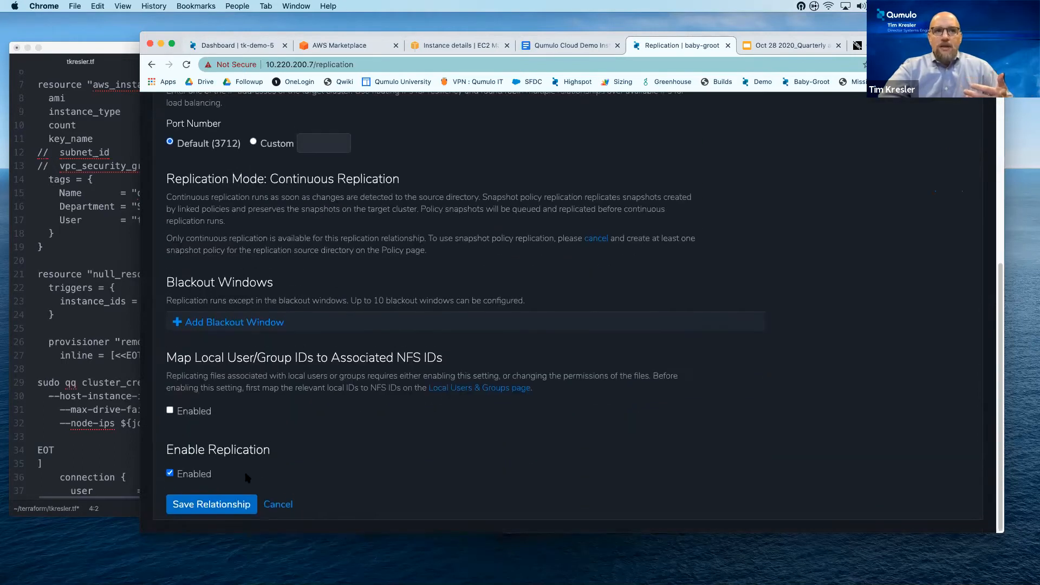
pyautogui.click(210, 505)
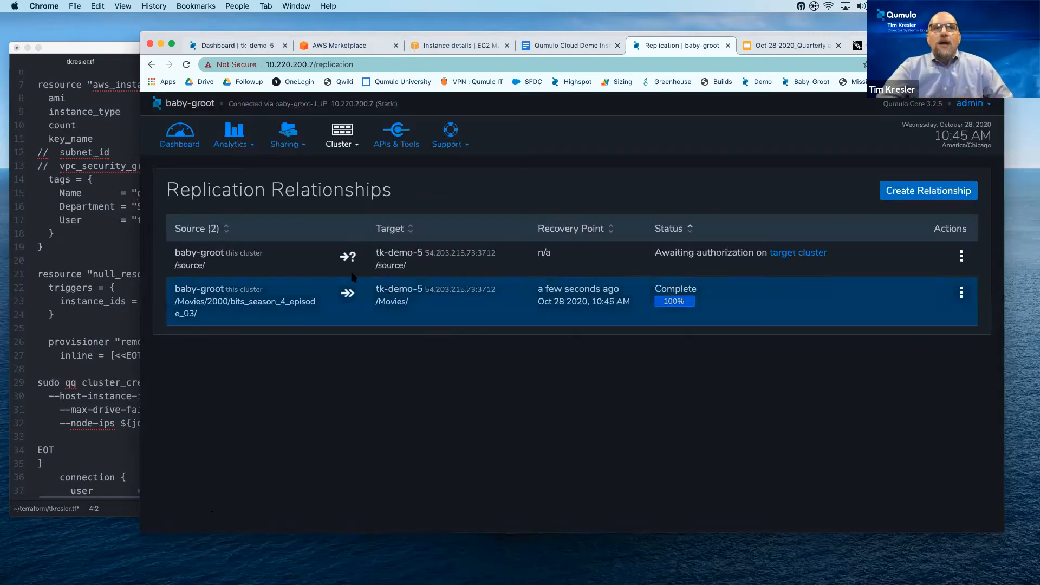
# - On tk-demo-5, authorize the pending replication relationship from baby-groot's /source/ directory and confirm creating the missing target directory
pyautogui.click(219, 45)
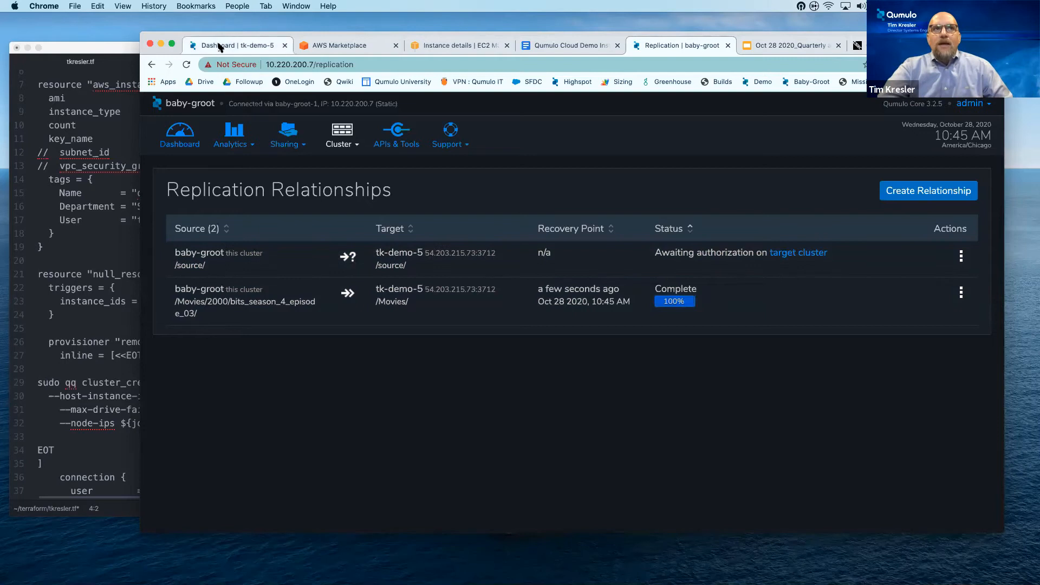
pyautogui.click(340, 142)
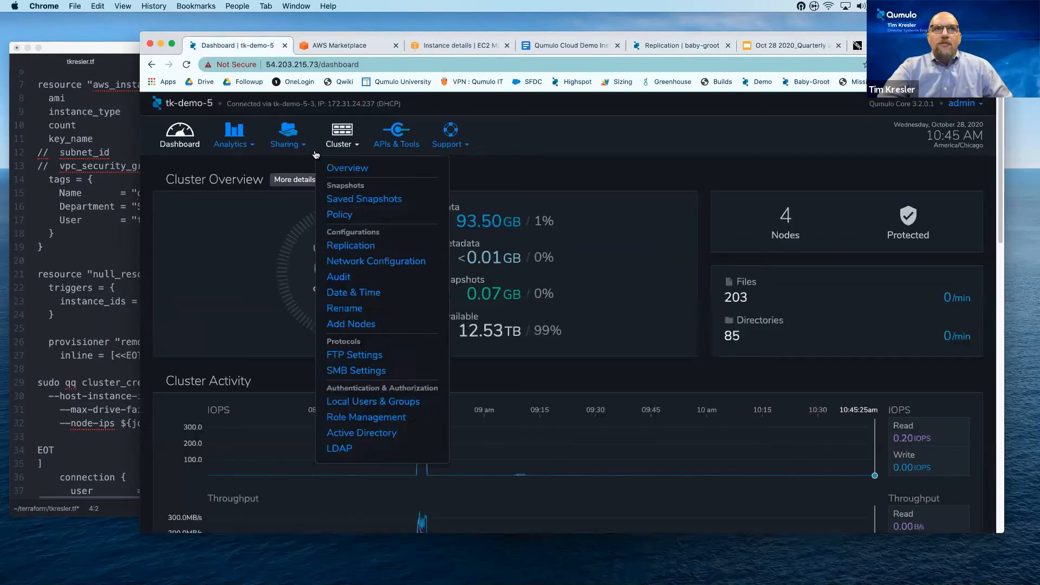
pyautogui.click(353, 245)
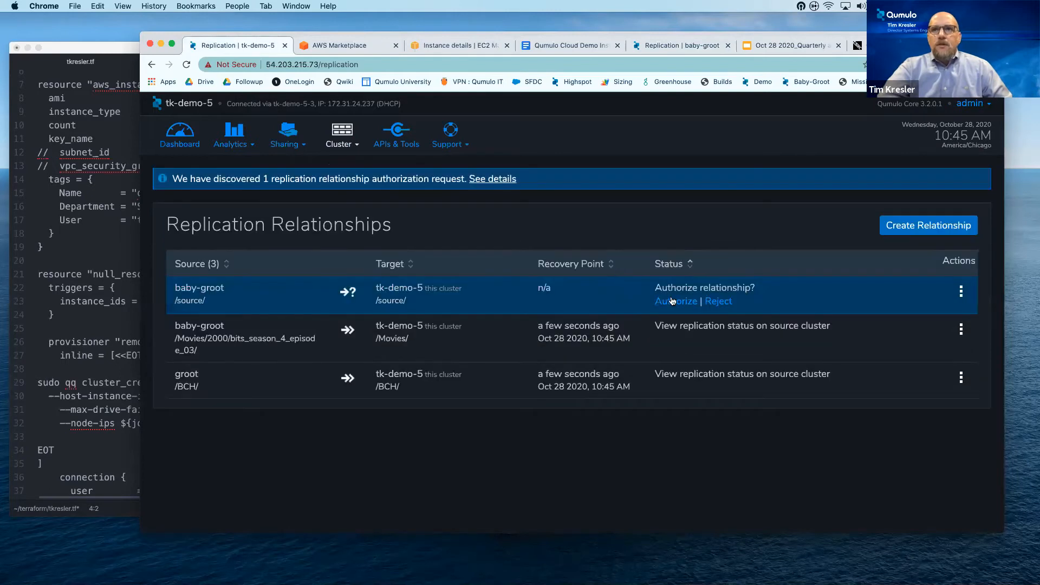
pyautogui.click(677, 301)
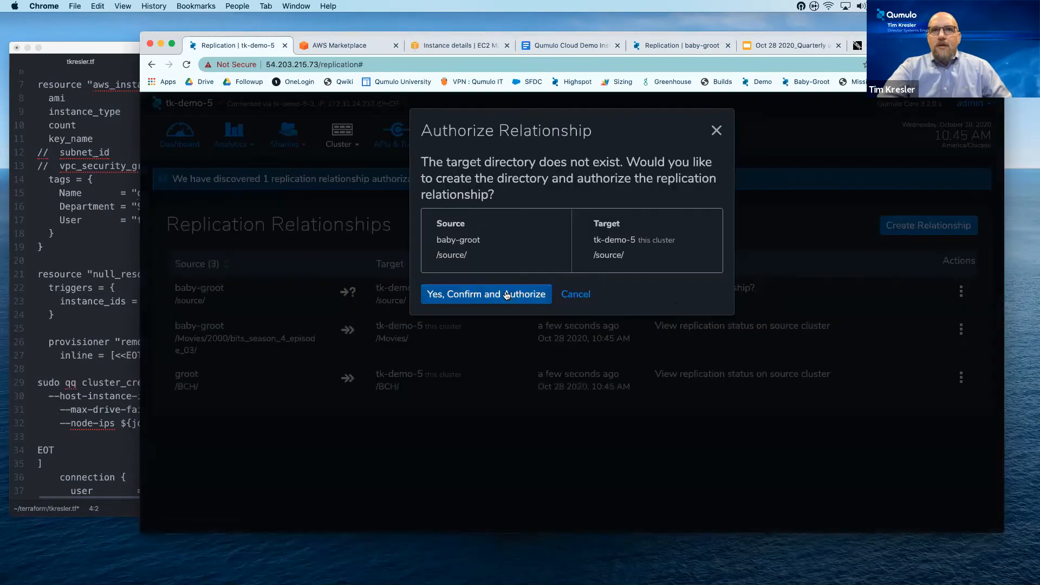
pyautogui.click(507, 296)
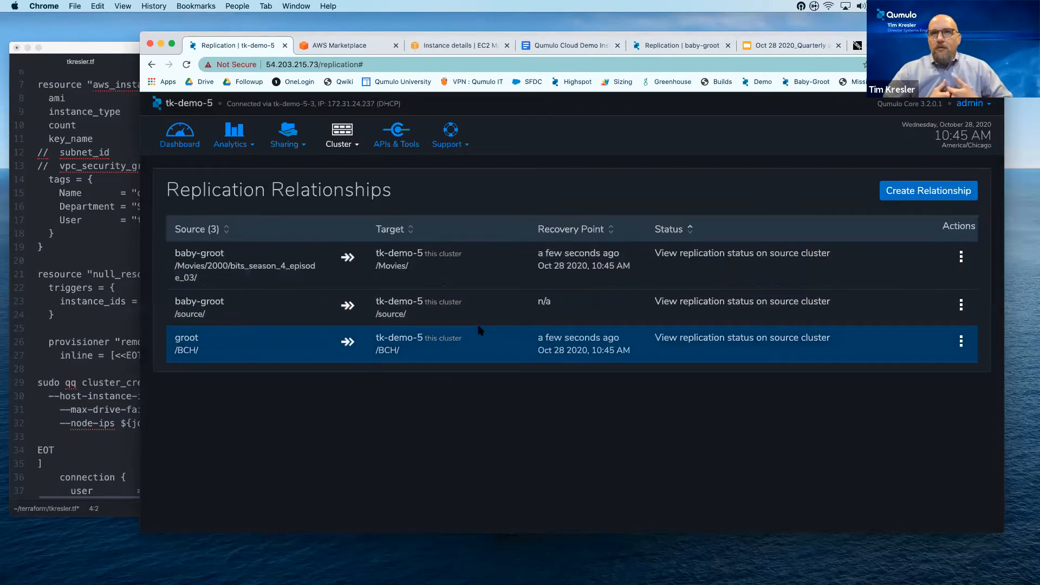
# - Check the replication status on baby-groot and examine the replicated source directory in tk-demo-5's Capacity Explorer
pyautogui.click(662, 48)
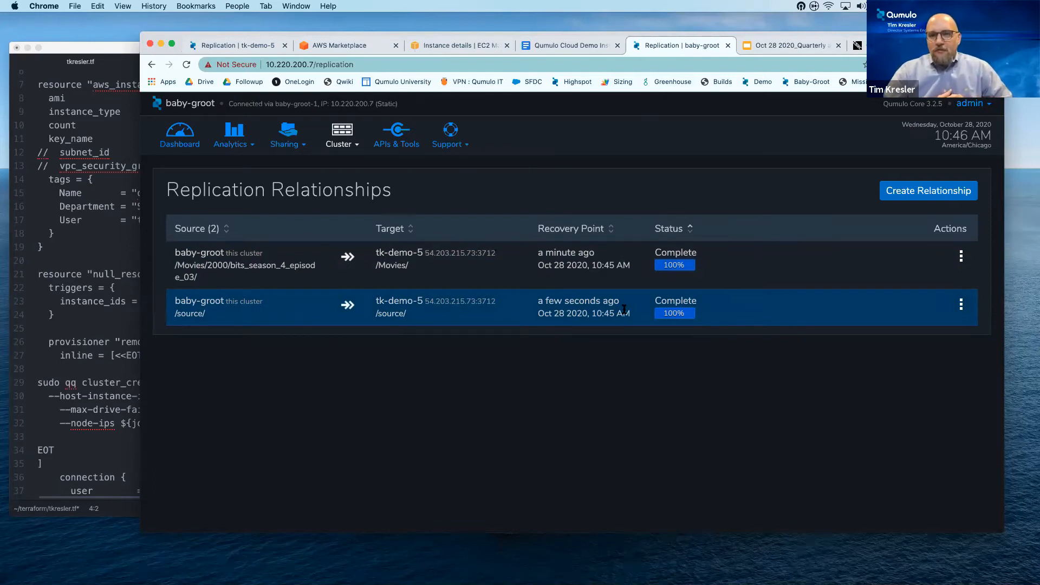
pyautogui.click(242, 40)
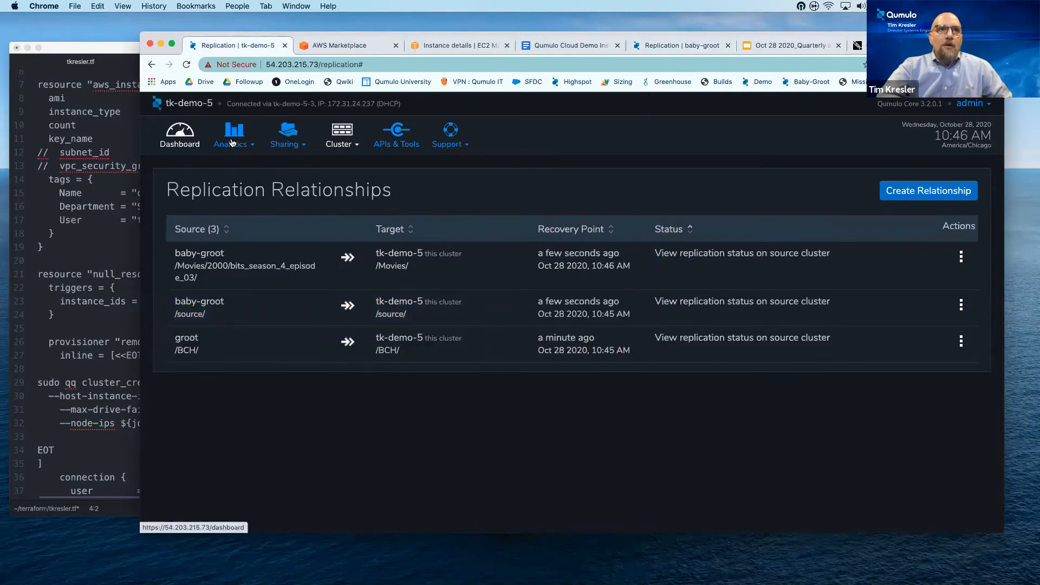
pyautogui.moveTo(231, 142)
pyautogui.click(252, 205)
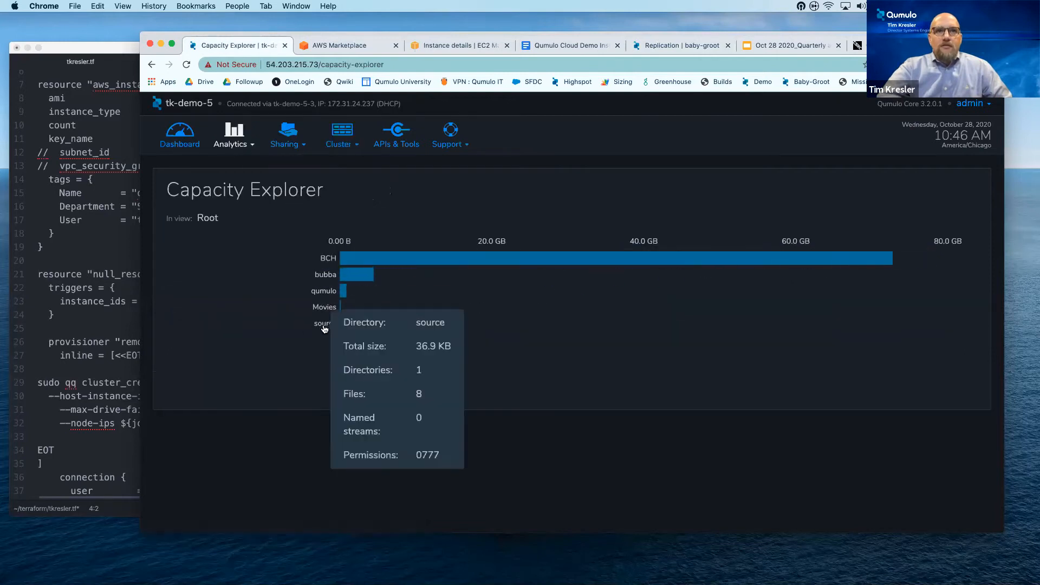
pyautogui.click(324, 329)
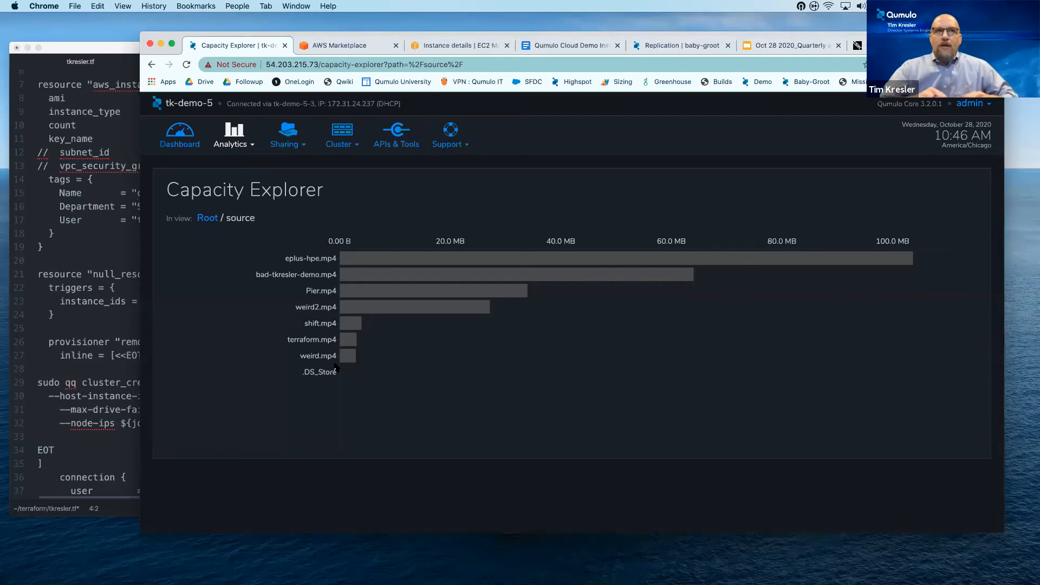
# - Create an NFS export on tk-demo-5 with file system path /source/ and export path /source, keeping the default host access rules
pyautogui.click(288, 140)
pyautogui.click(298, 204)
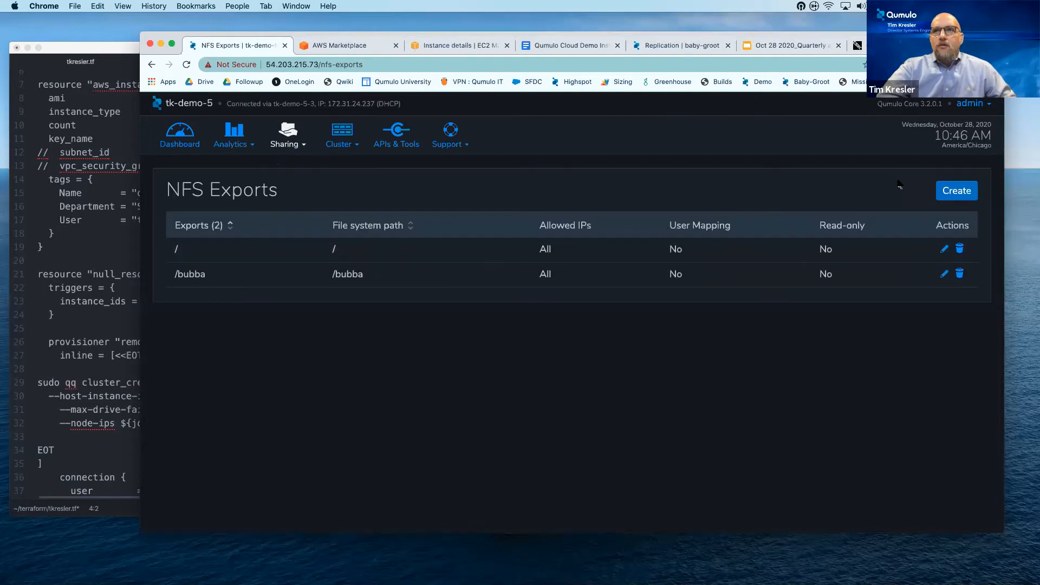
pyautogui.click(956, 191)
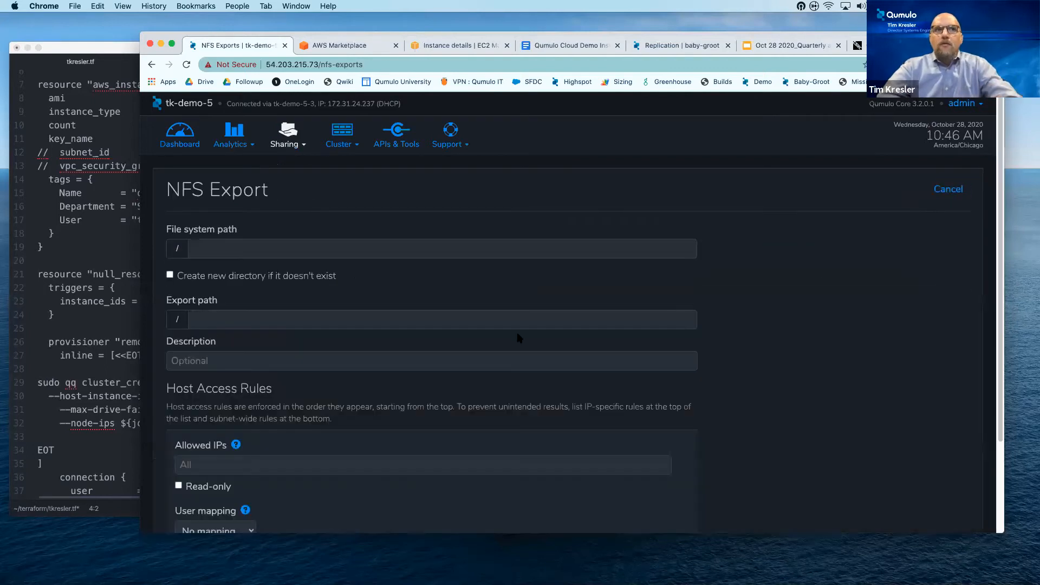
pyautogui.click(273, 245)
pyautogui.write('sou')
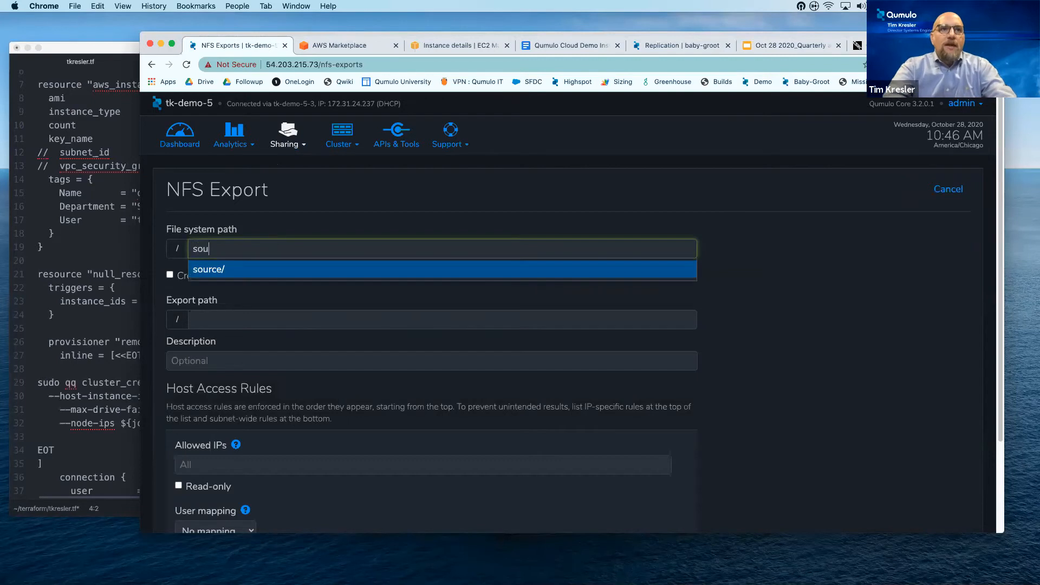
pyautogui.click(262, 271)
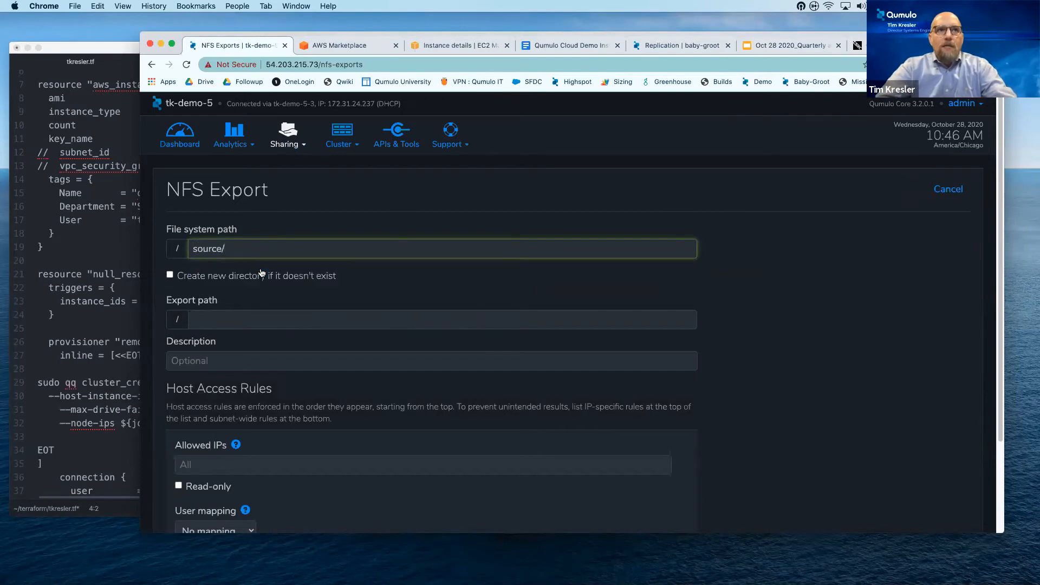
pyautogui.click(250, 322)
pyautogui.write('source')
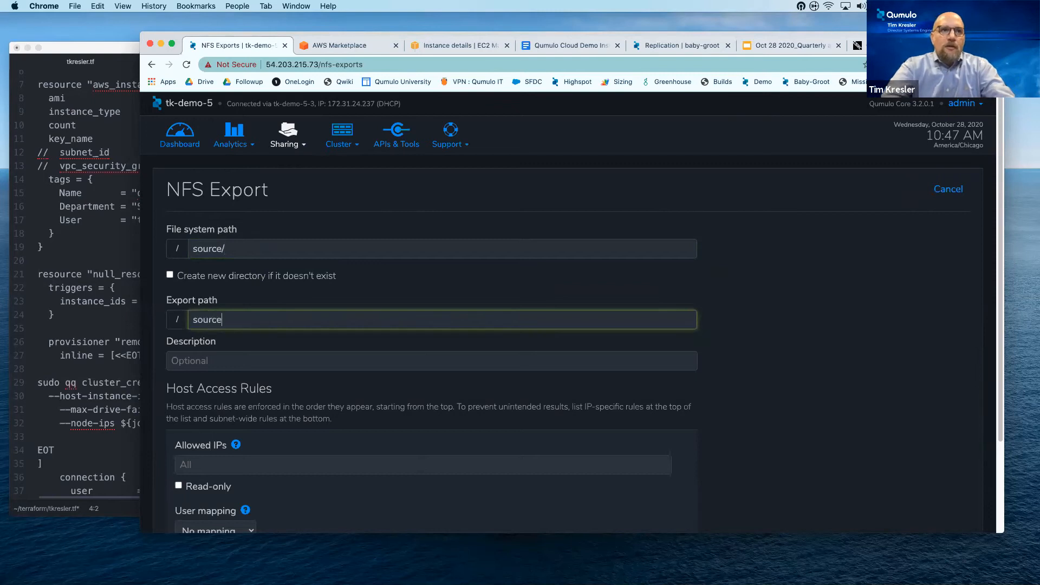
pyautogui.click(244, 357)
pyautogui.scroll(-4, 249, 401)
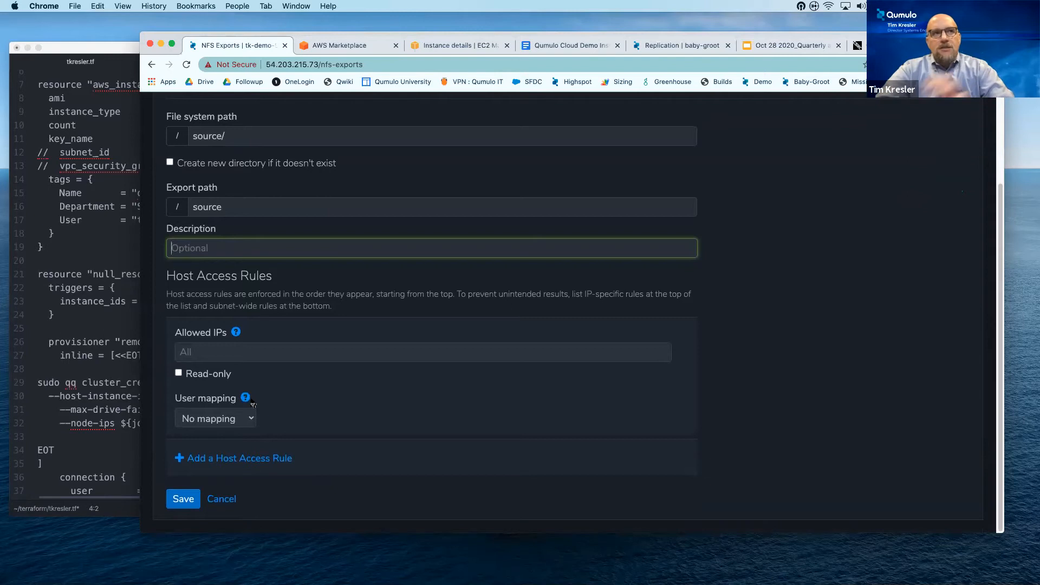
pyautogui.click(181, 502)
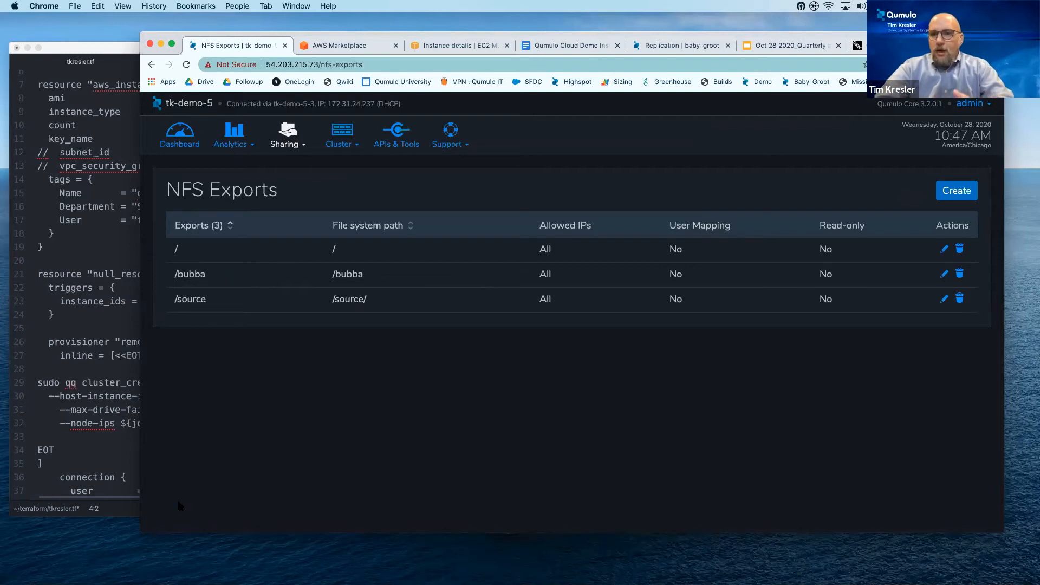
# - In the EC2 console, open the render-template launch template and start an instance launch from its default version 4
pyautogui.click(467, 44)
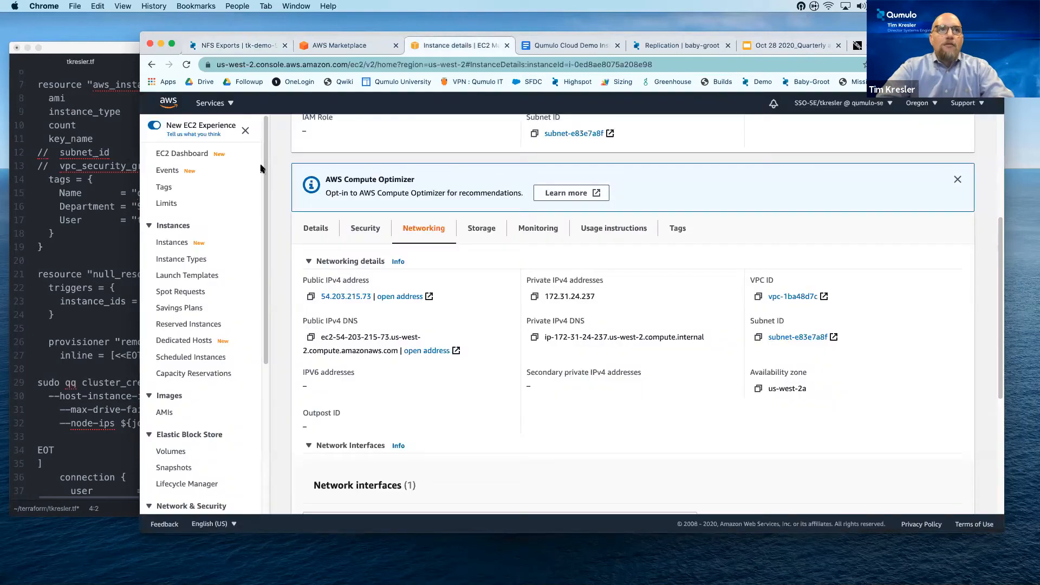
pyautogui.click(187, 274)
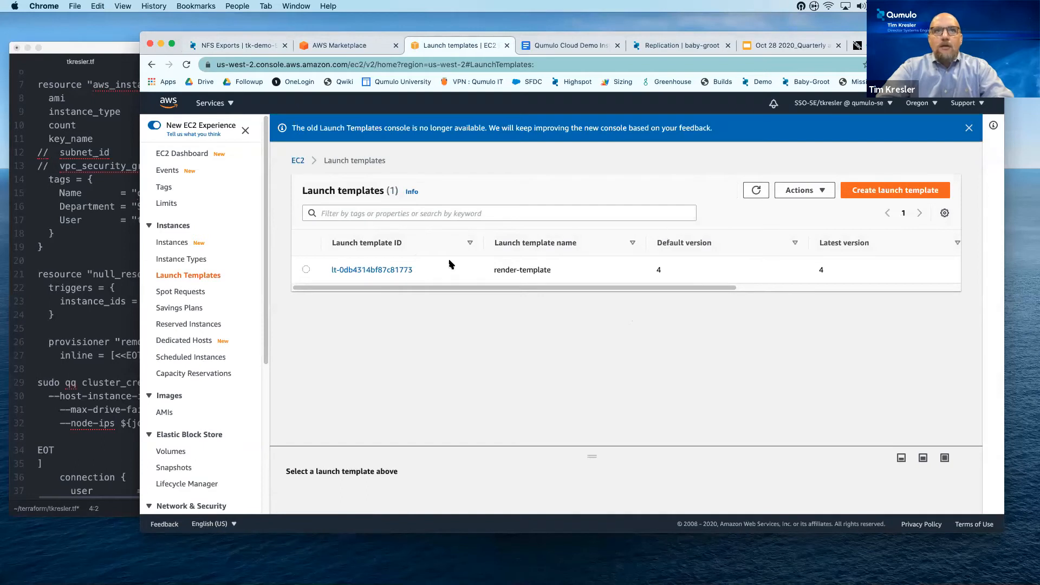
pyautogui.click(400, 269)
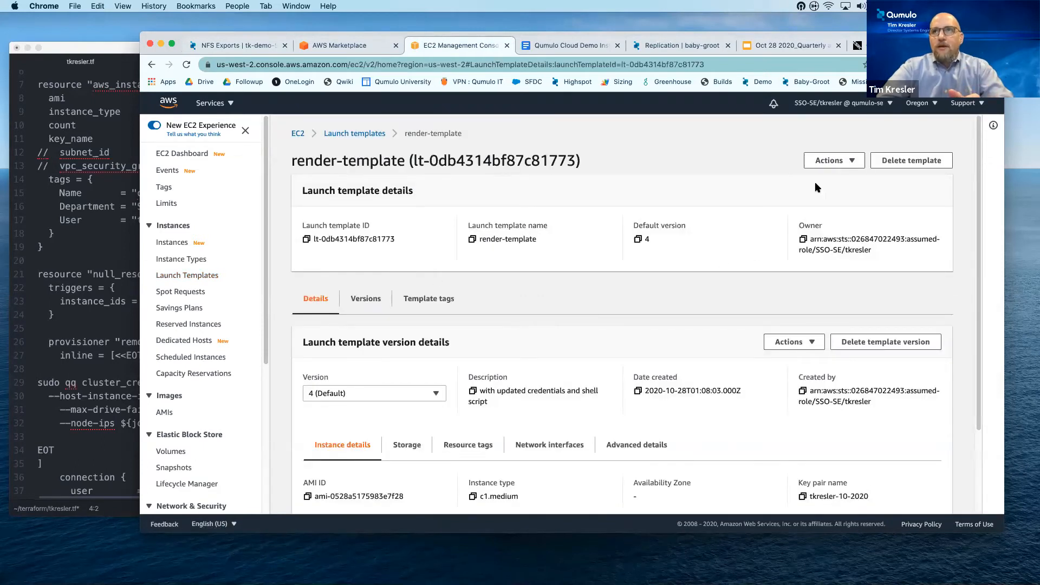
pyautogui.click(847, 170)
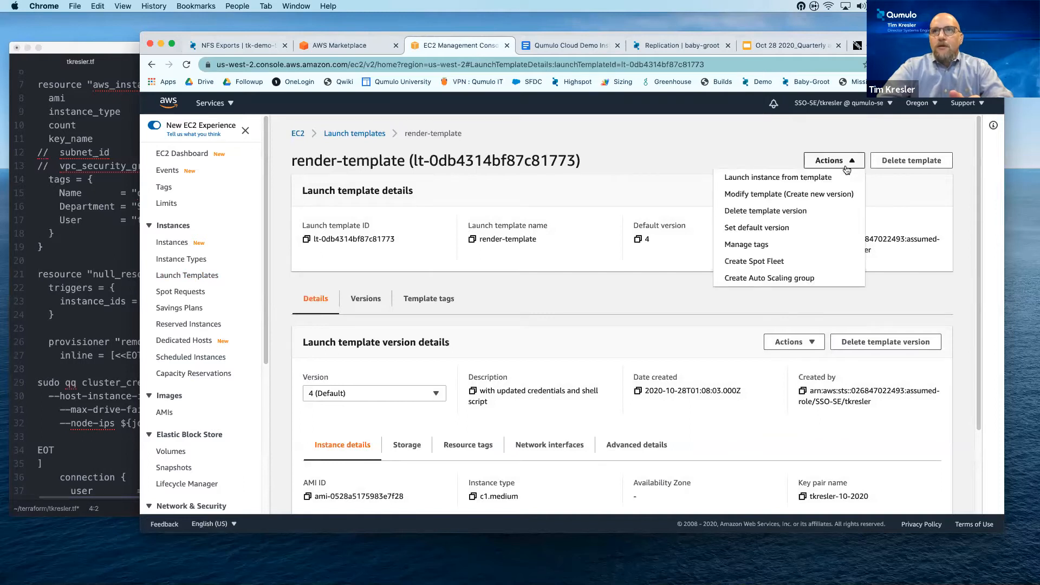
pyautogui.click(707, 355)
pyautogui.click(798, 345)
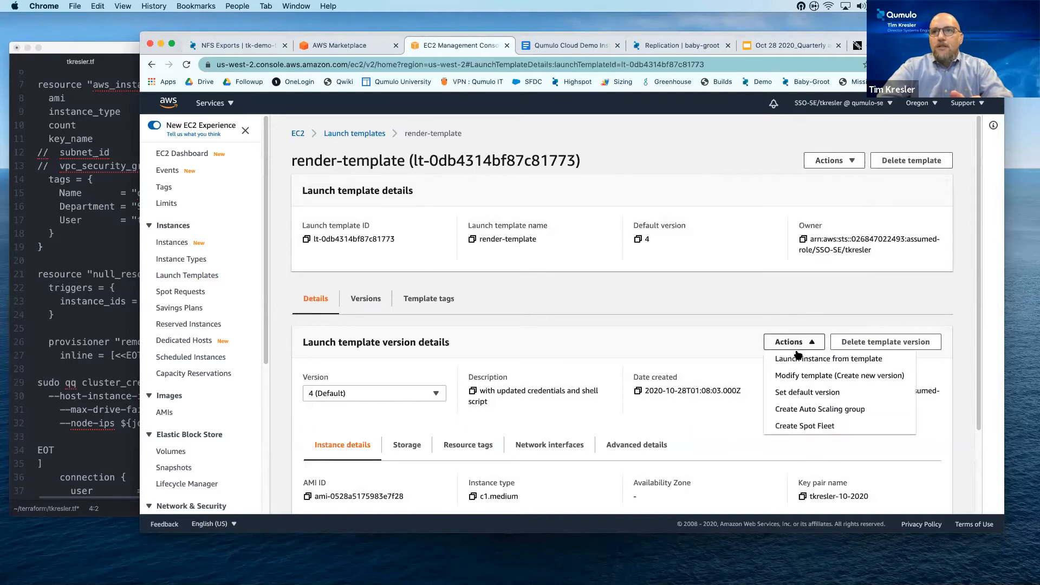
pyautogui.click(800, 358)
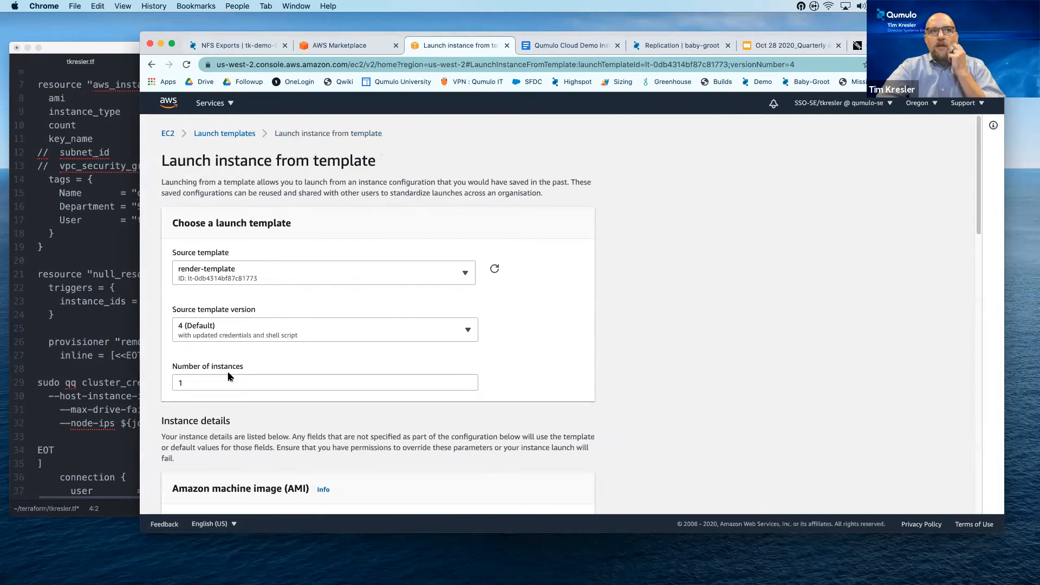
# - Set the number of instances to 10, review the template's instance settings, and launch the instances
pyautogui.click(226, 381)
pyautogui.write('0')
pyautogui.click(646, 385)
pyautogui.scroll(-3, 646, 385)
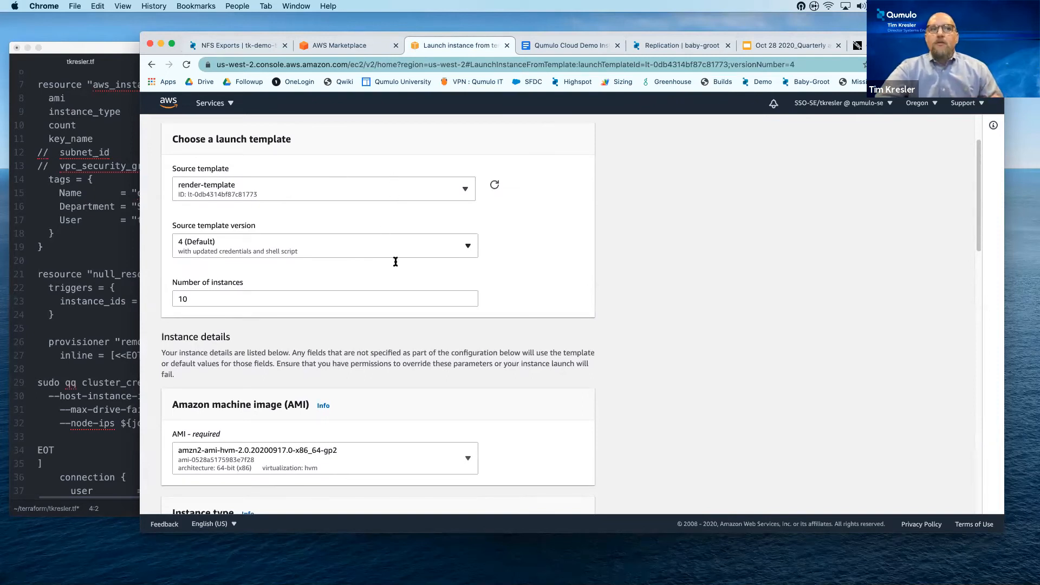
pyautogui.scroll(-3, 228, 467)
pyautogui.scroll(-5, 228, 470)
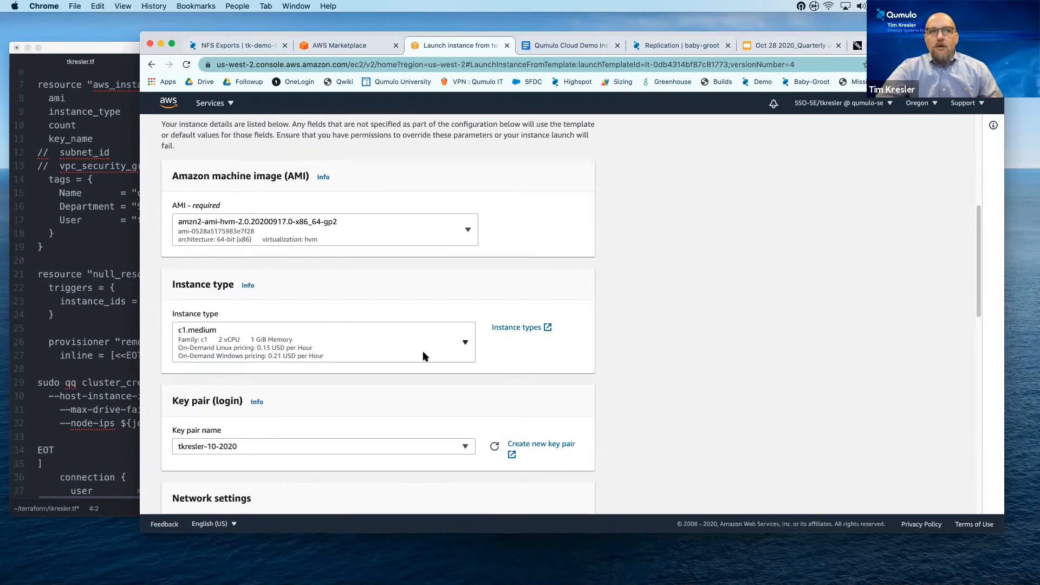
pyautogui.scroll(-6, 323, 325)
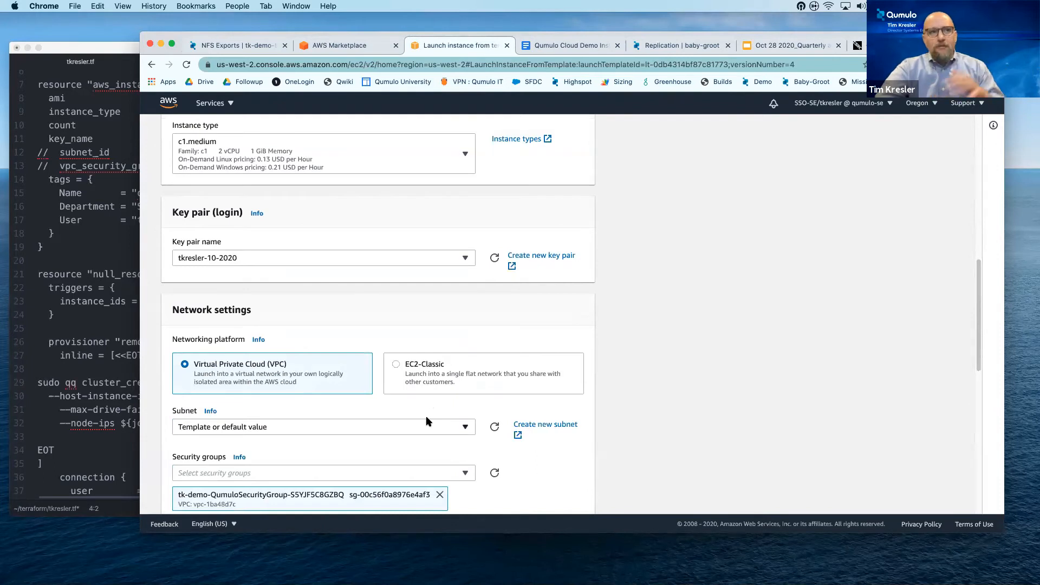
pyautogui.scroll(-10, 427, 421)
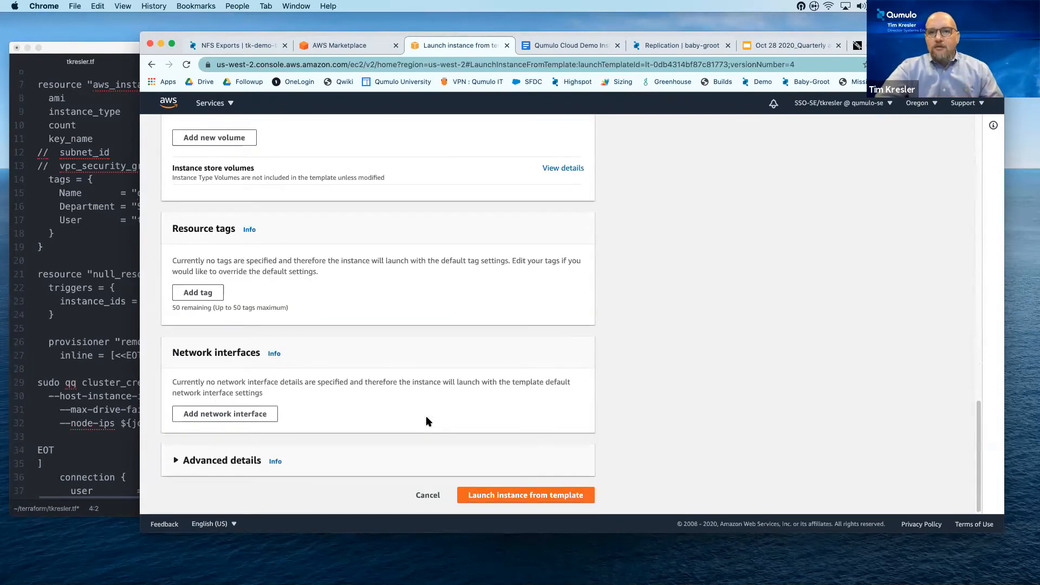
pyautogui.click(521, 501)
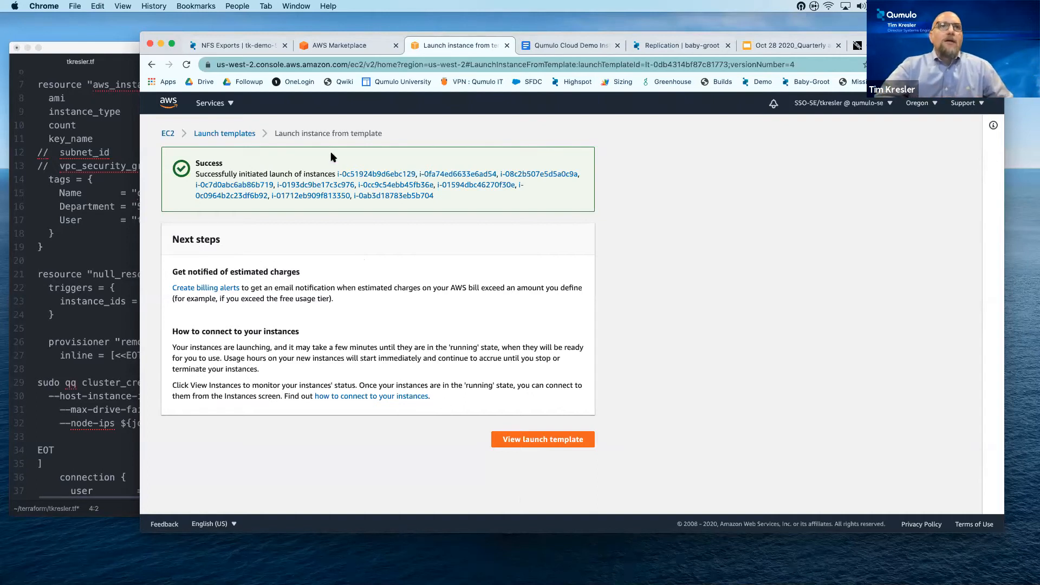
# - Examine the cluster activity graphs, throughput distribution, client connection distribution and most active clients on tk-demo-5's dashboard
pyautogui.click(231, 46)
pyautogui.click(191, 120)
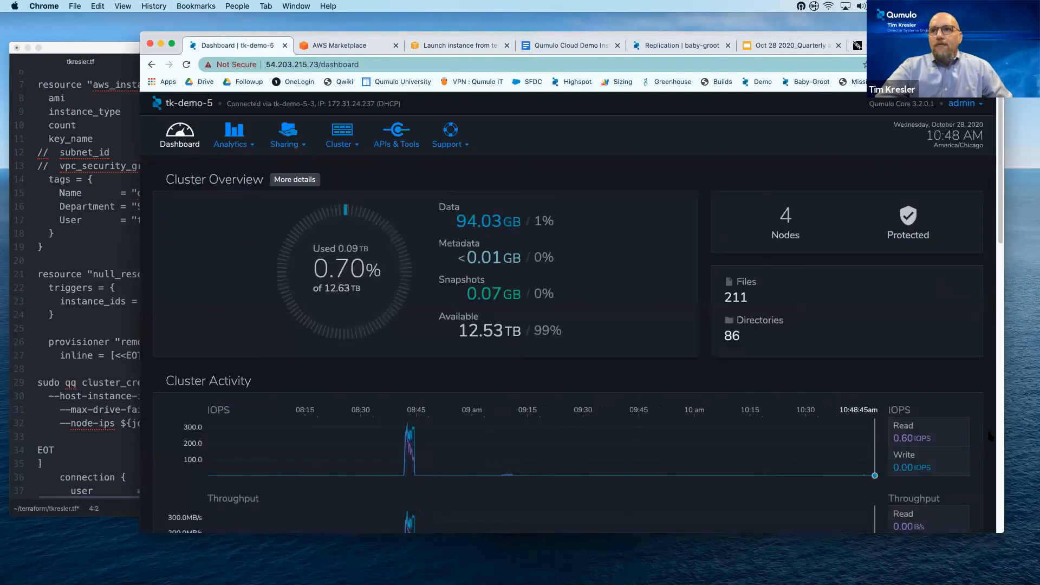
pyautogui.scroll(-5, 947, 402)
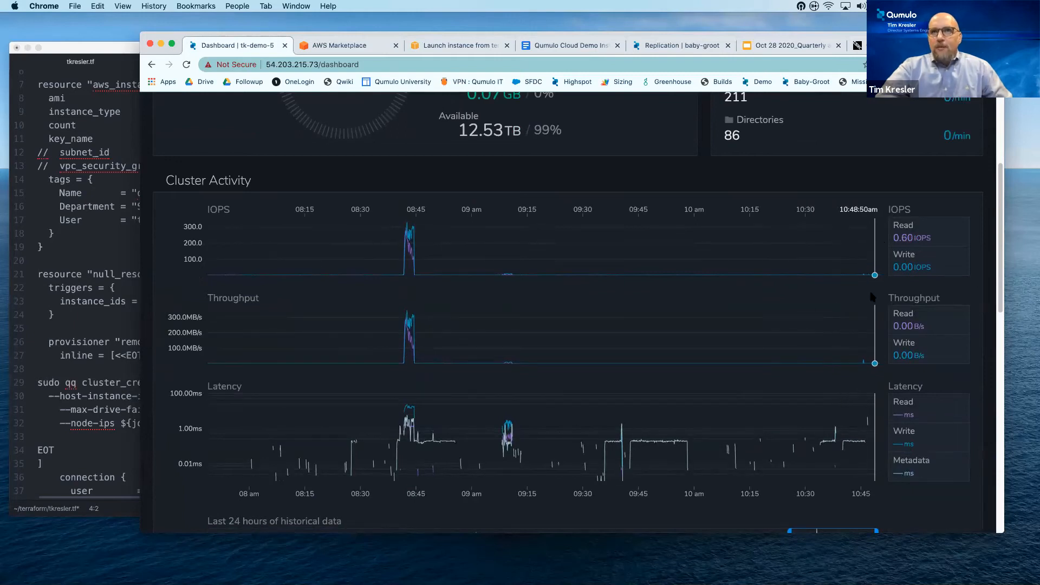
pyautogui.scroll(-2, 865, 385)
pyautogui.scroll(-8, 866, 386)
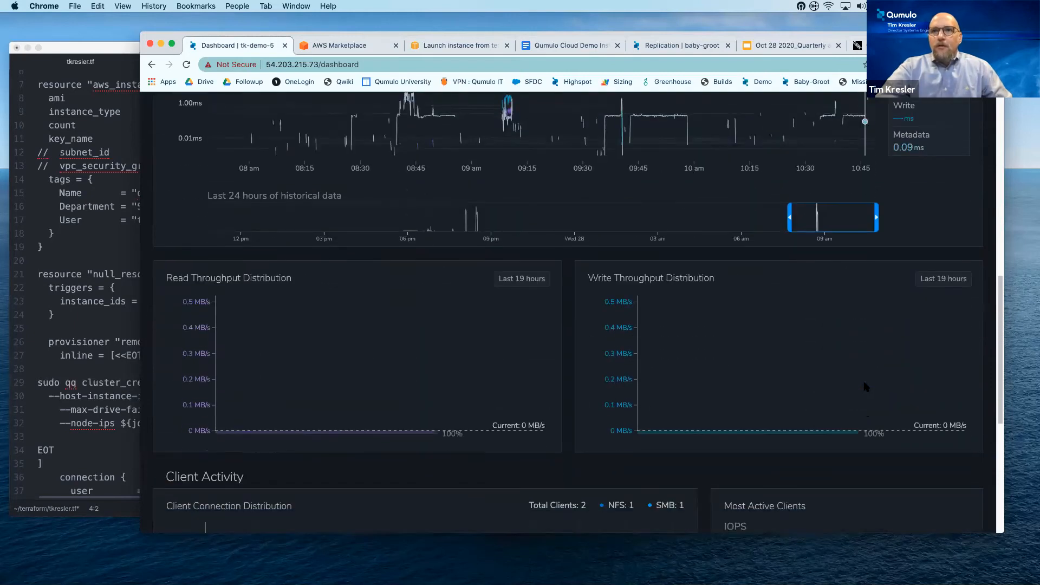
pyautogui.scroll(-5, 655, 390)
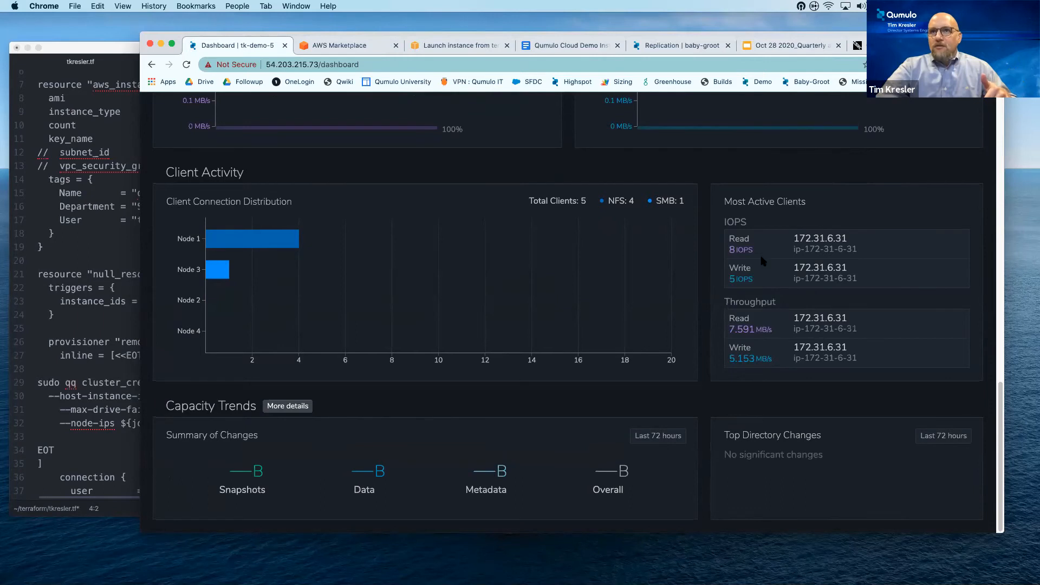
pyautogui.scroll(15, 765, 299)
pyautogui.scroll(-2, 765, 299)
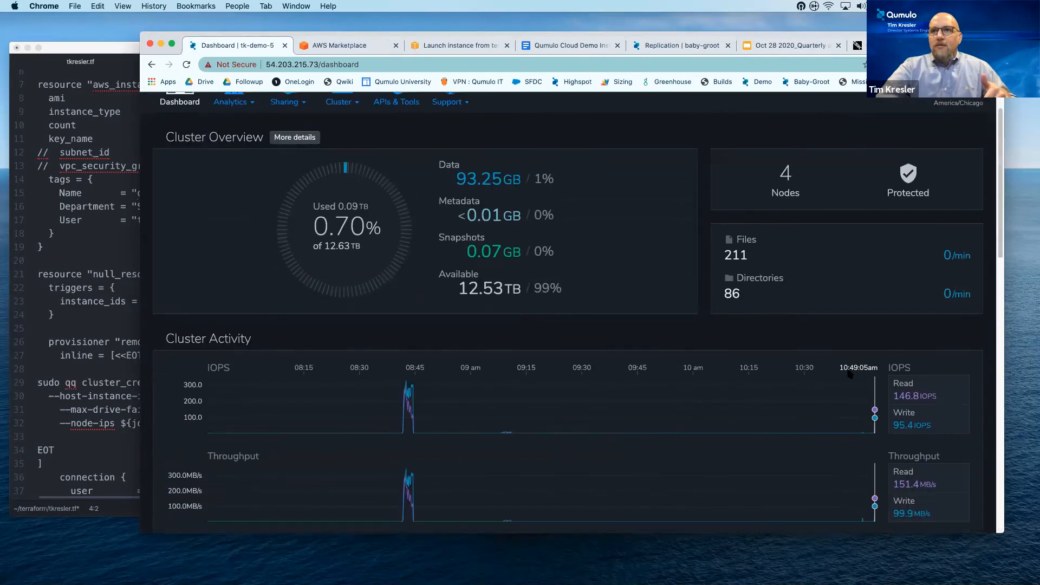
pyautogui.scroll(-3, 924, 452)
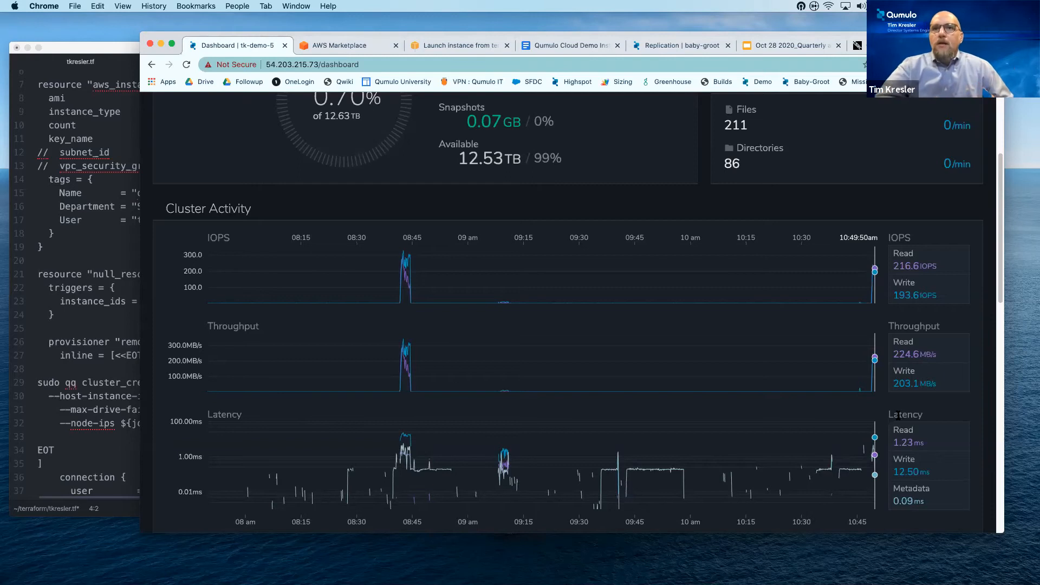
pyautogui.scroll(-10, 901, 415)
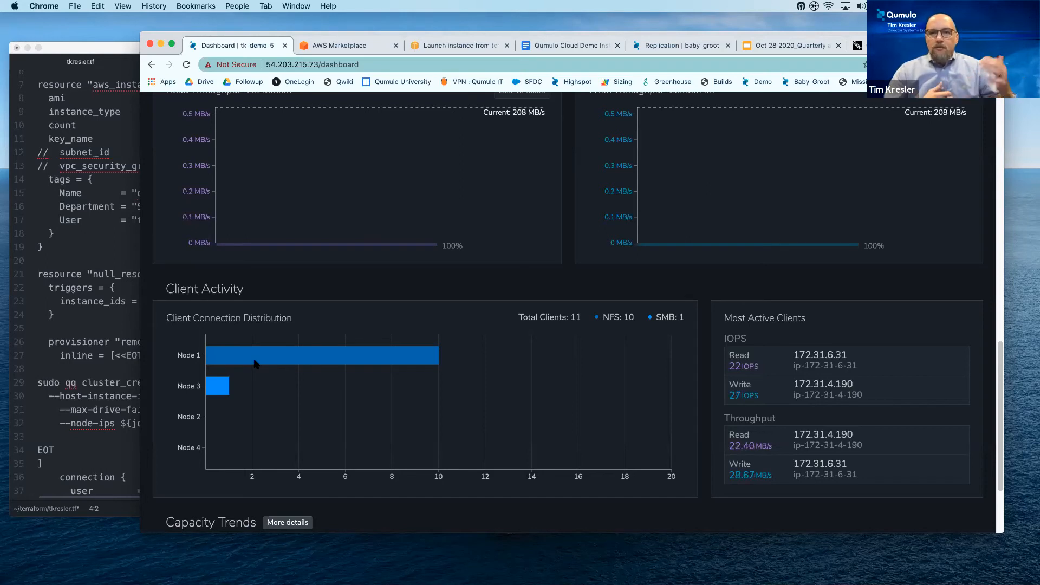
pyautogui.scroll(10, 254, 362)
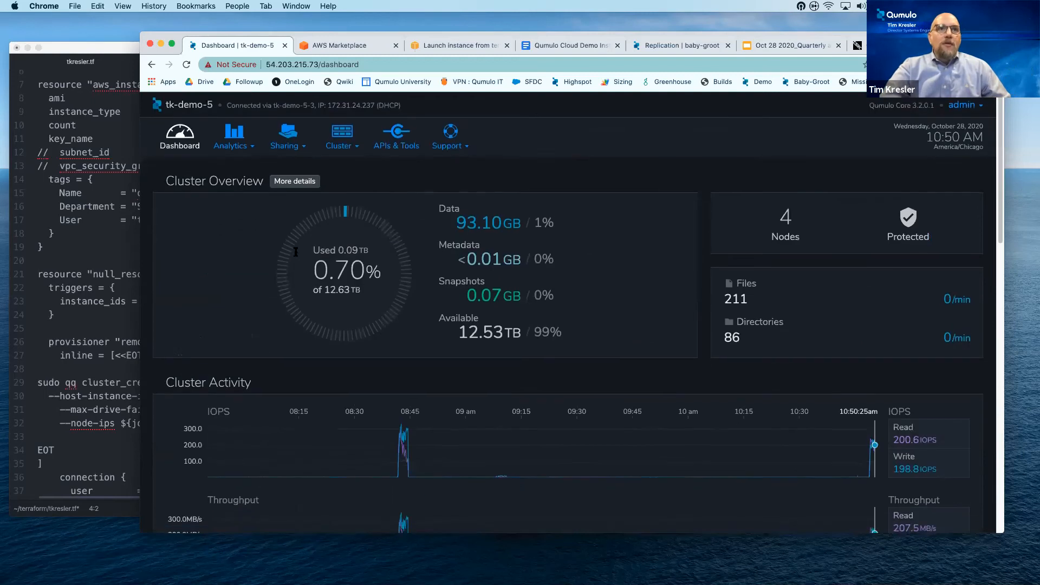
# - Review tk-demo-5's Activity by Client analytics to compare throughput and IOPS across the client IPs
pyautogui.click(233, 142)
pyautogui.click(232, 276)
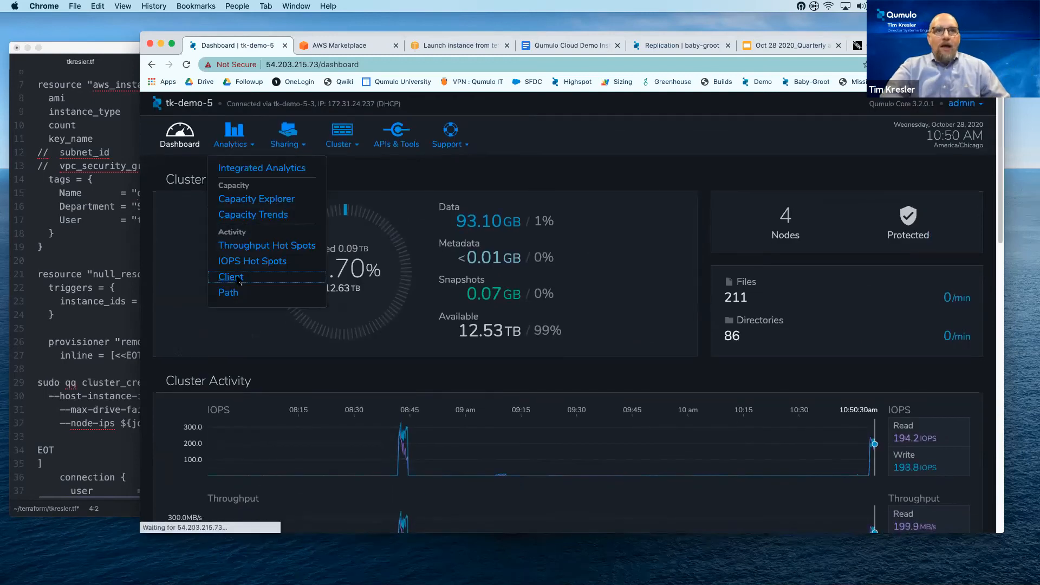
pyautogui.scroll(-3, 489, 375)
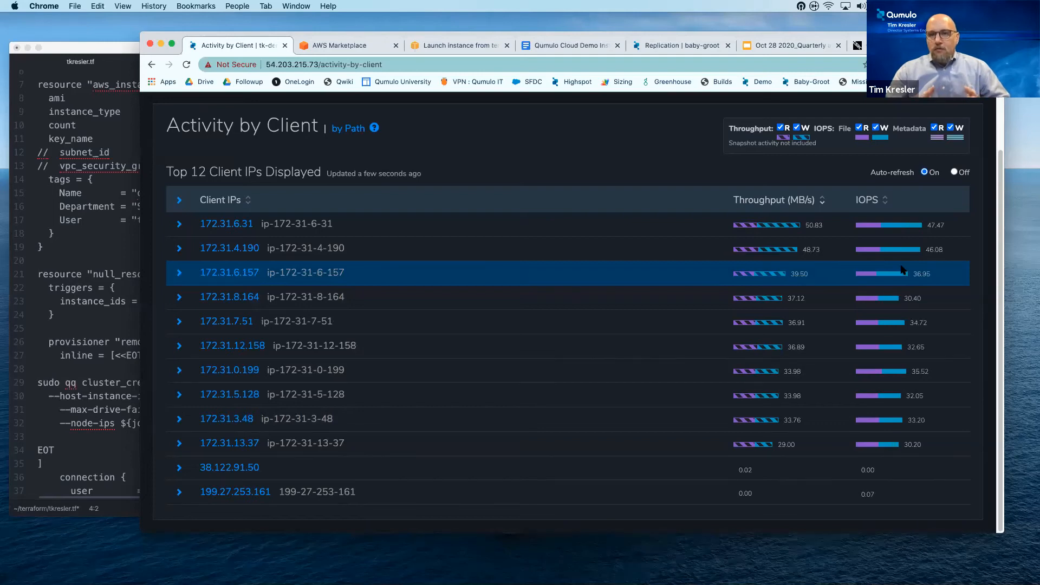
pyautogui.scroll(3, 562, 136)
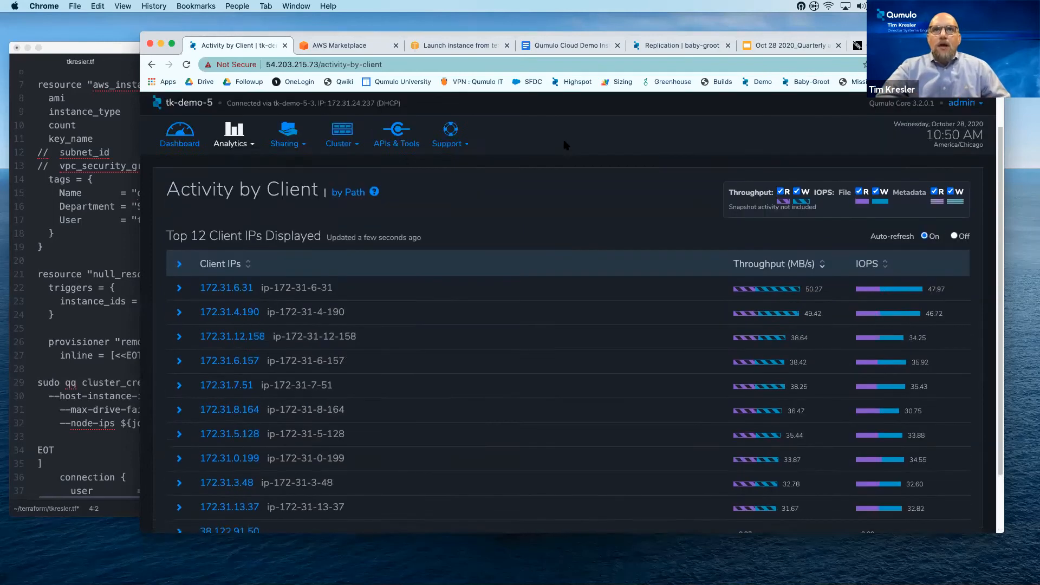
# - Create an SMB share on tk-demo-5 with file system path /source/ and share name source, keeping the default options and permissions
pyautogui.click(295, 142)
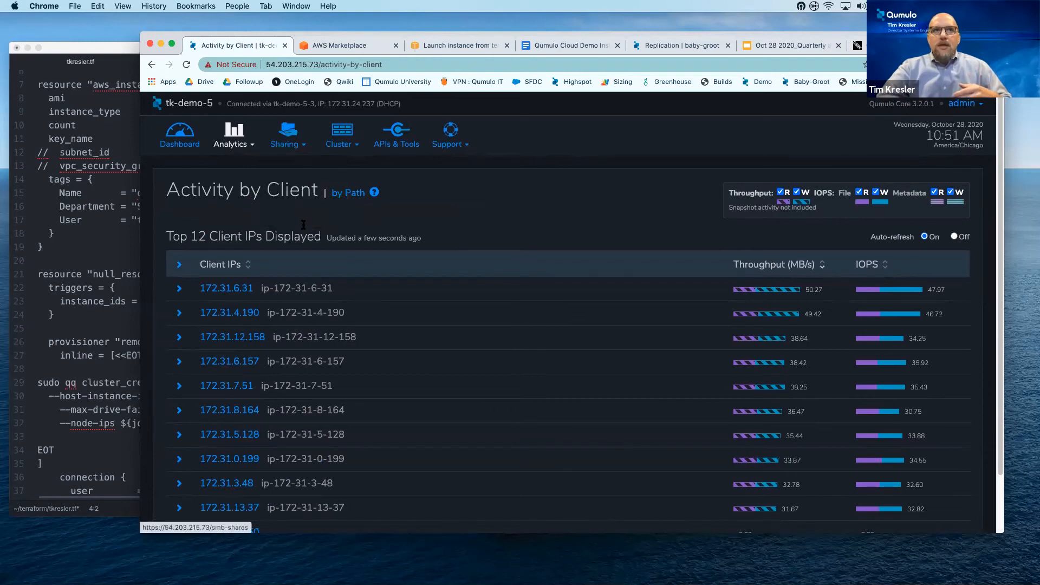
pyautogui.moveTo(281, 125)
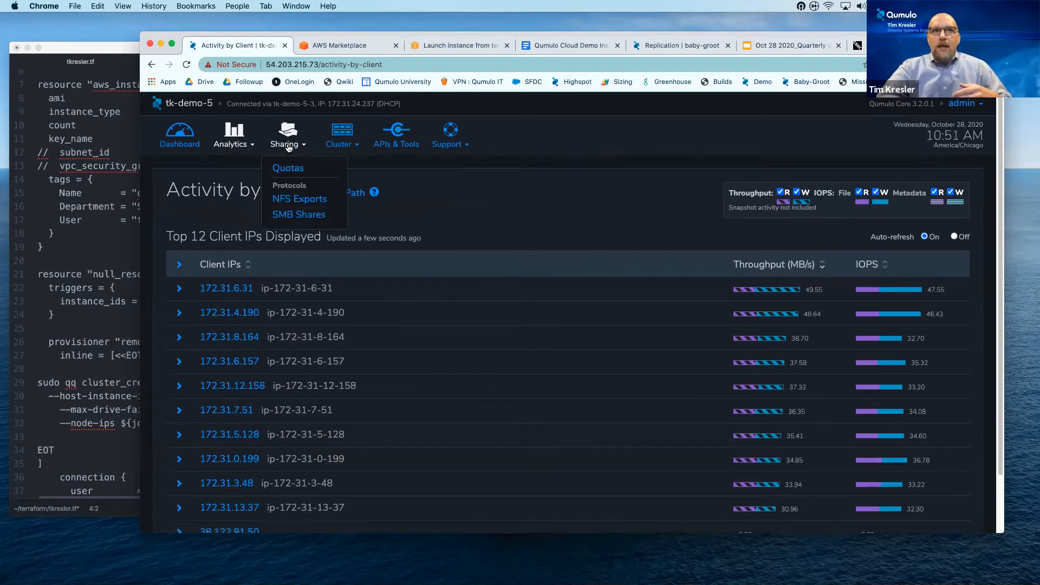
pyautogui.click(299, 216)
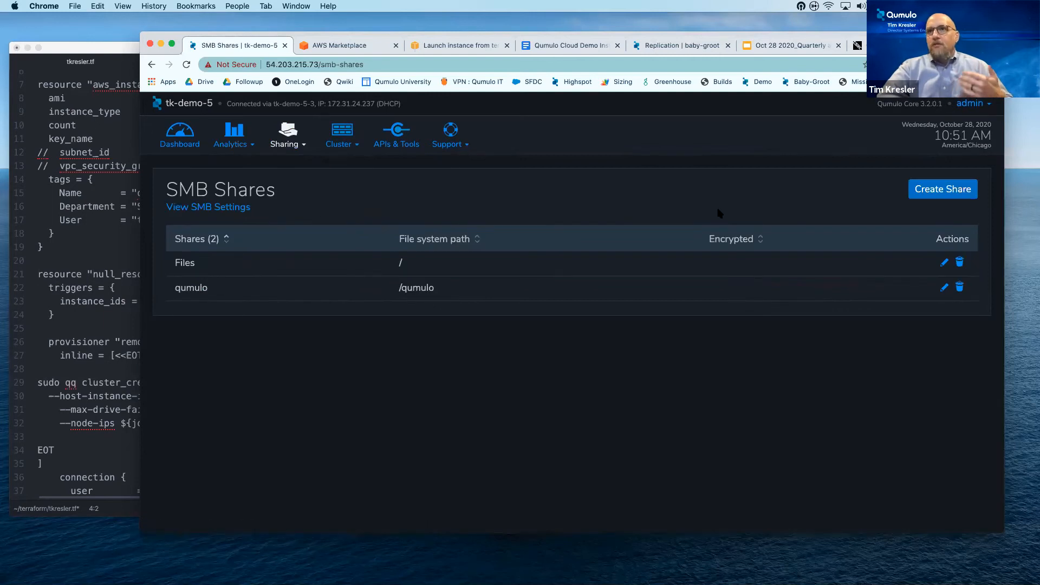
pyautogui.click(949, 194)
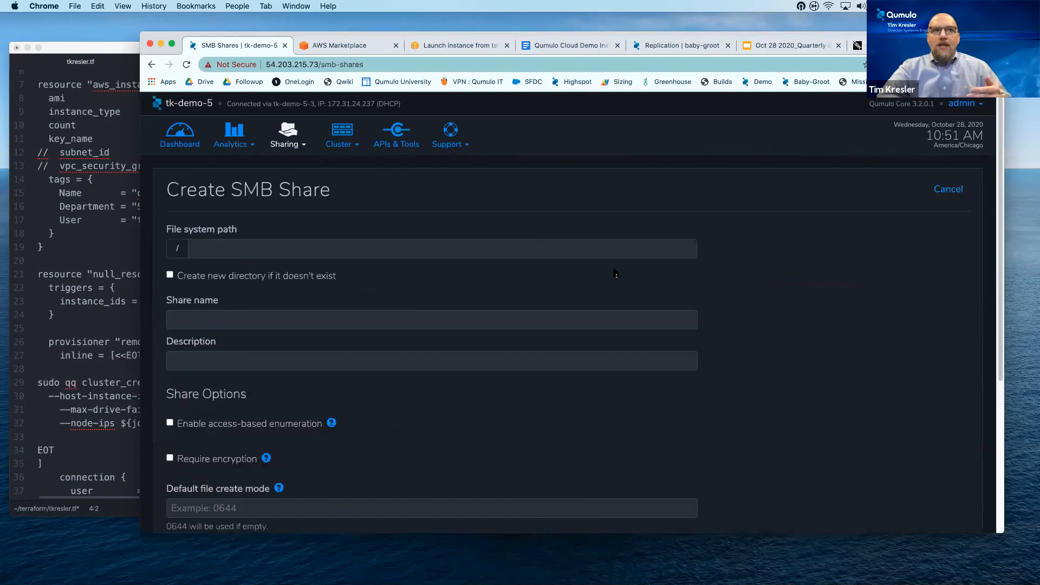
pyautogui.click(378, 248)
pyautogui.write('sou')
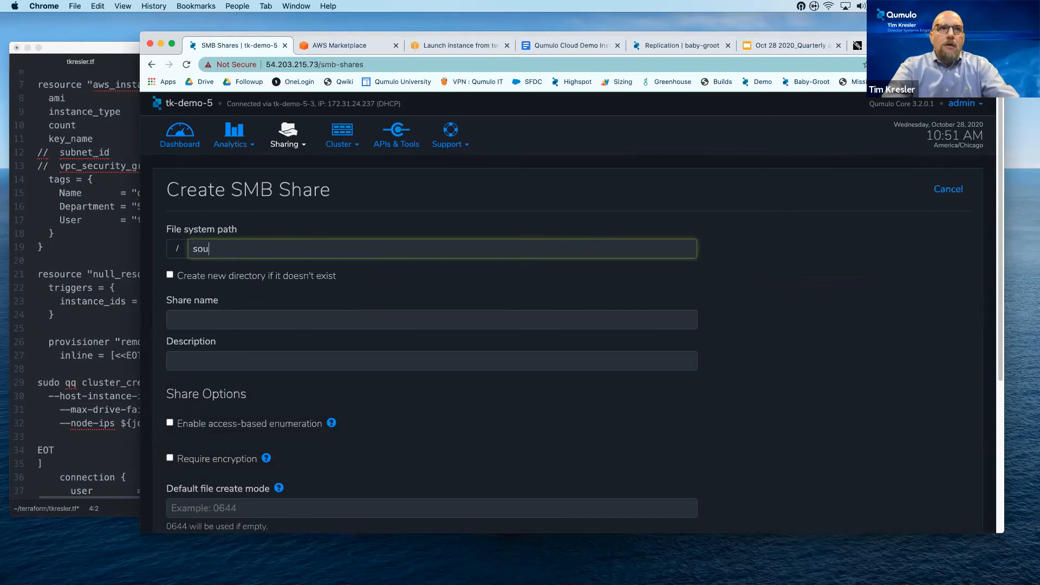
pyautogui.click(302, 274)
pyautogui.click(239, 317)
pyautogui.write('source/')
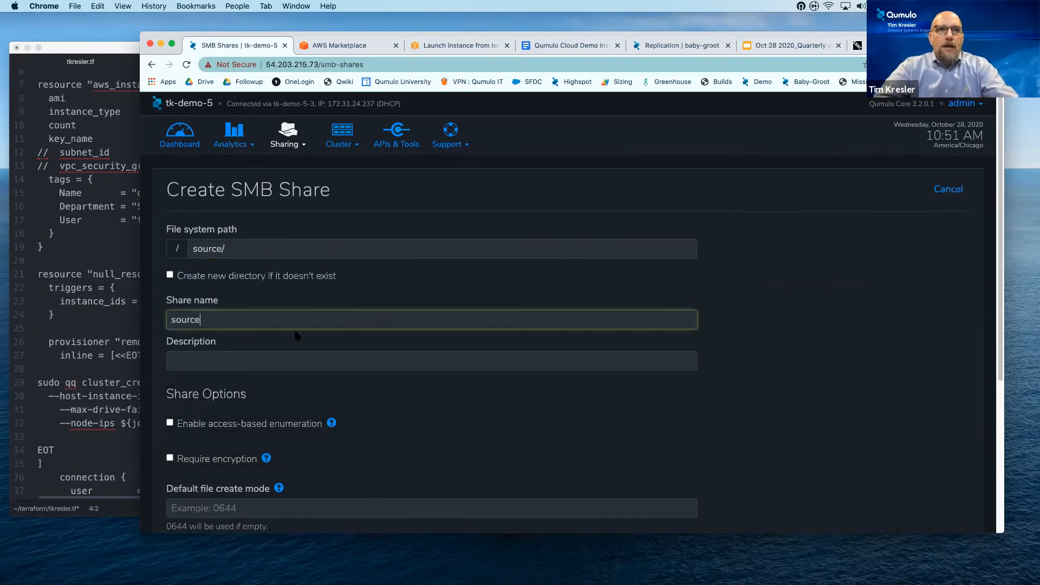
pyautogui.click(347, 409)
pyautogui.scroll(-5, 346, 409)
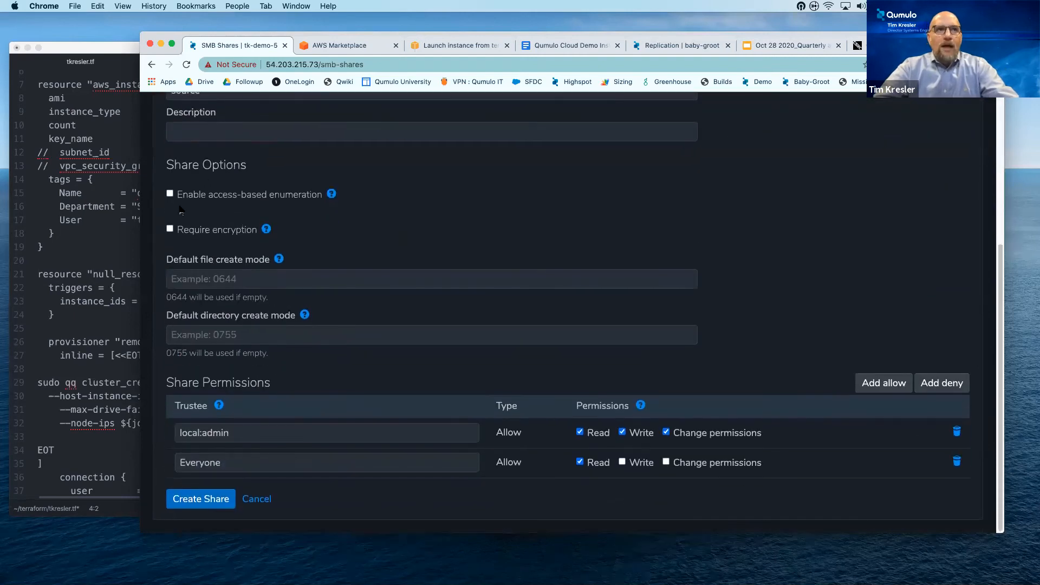
pyautogui.click(201, 509)
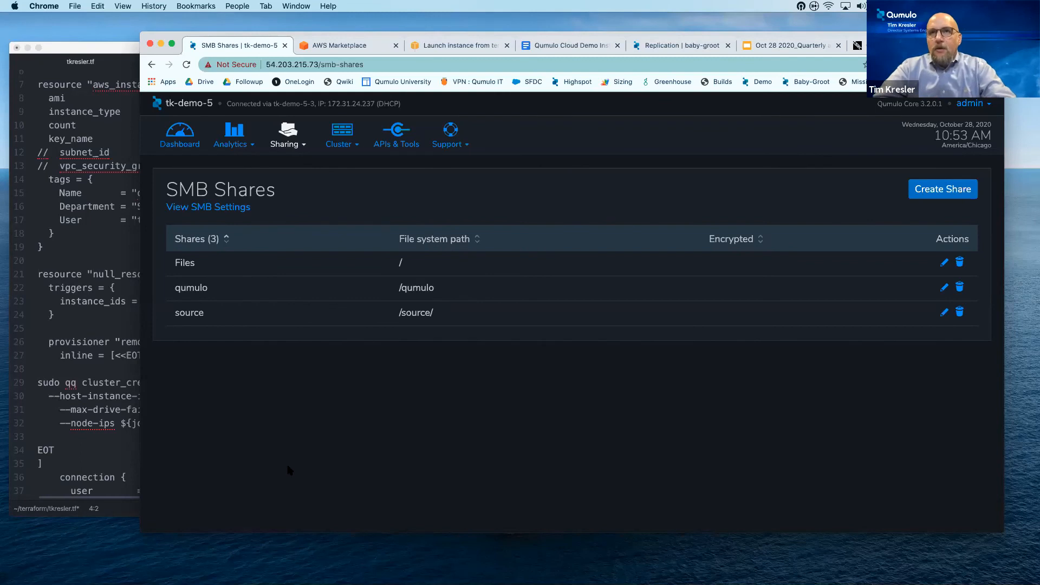
# - Switch to the baby-groot cluster and view its Copy to S3 list
pyautogui.click(677, 50)
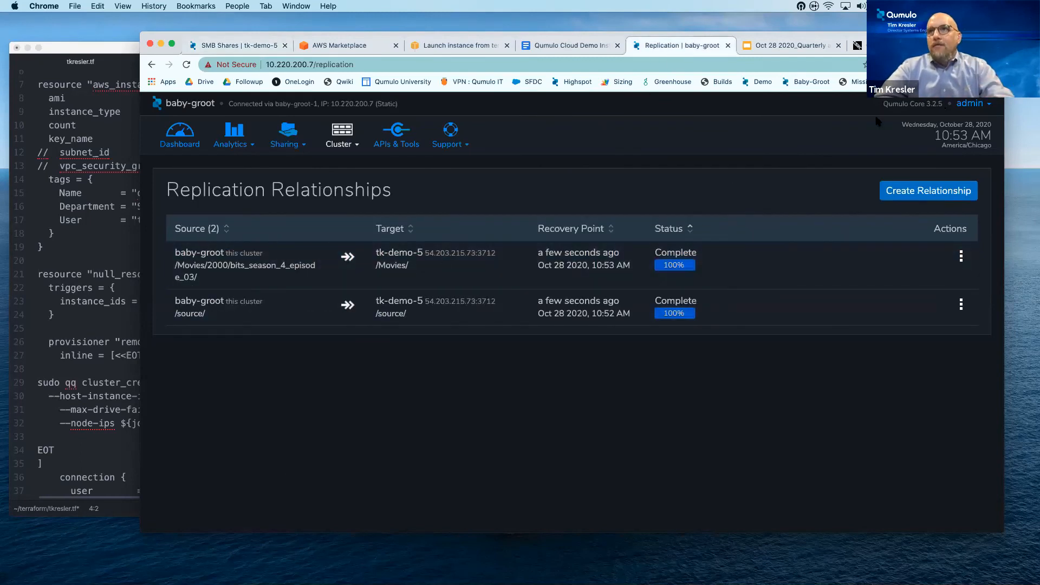
pyautogui.click(342, 152)
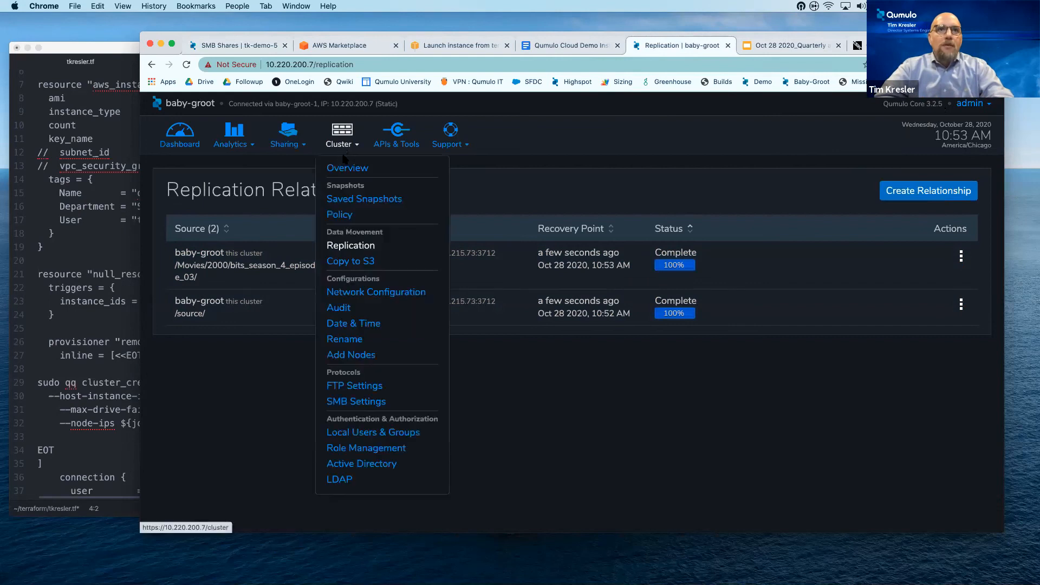
pyautogui.click(358, 262)
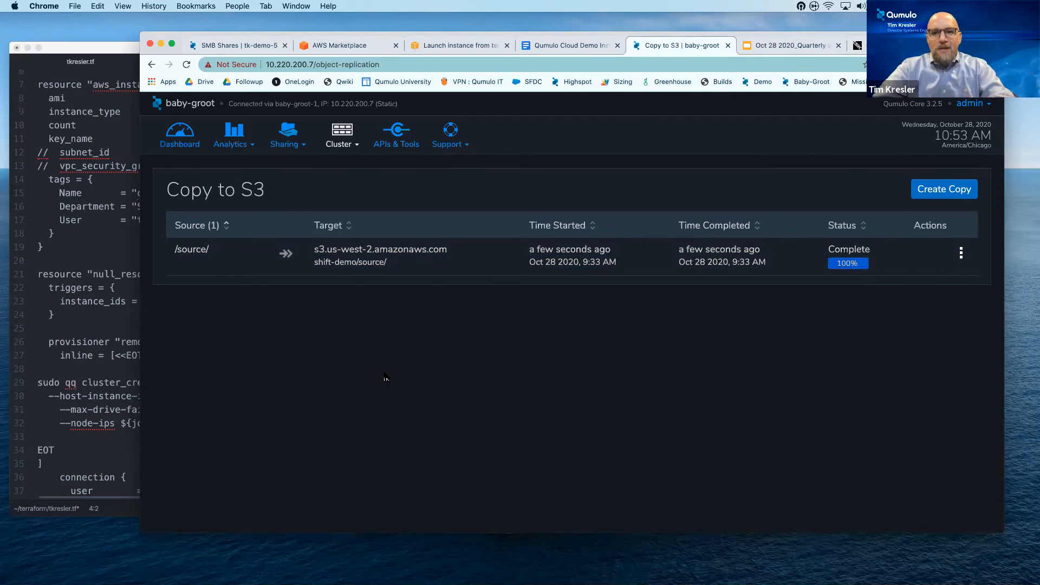
# - Start a new copy to S3 on baby-groot from directory /source/ with shift-demo as the target bucket
pyautogui.click(935, 199)
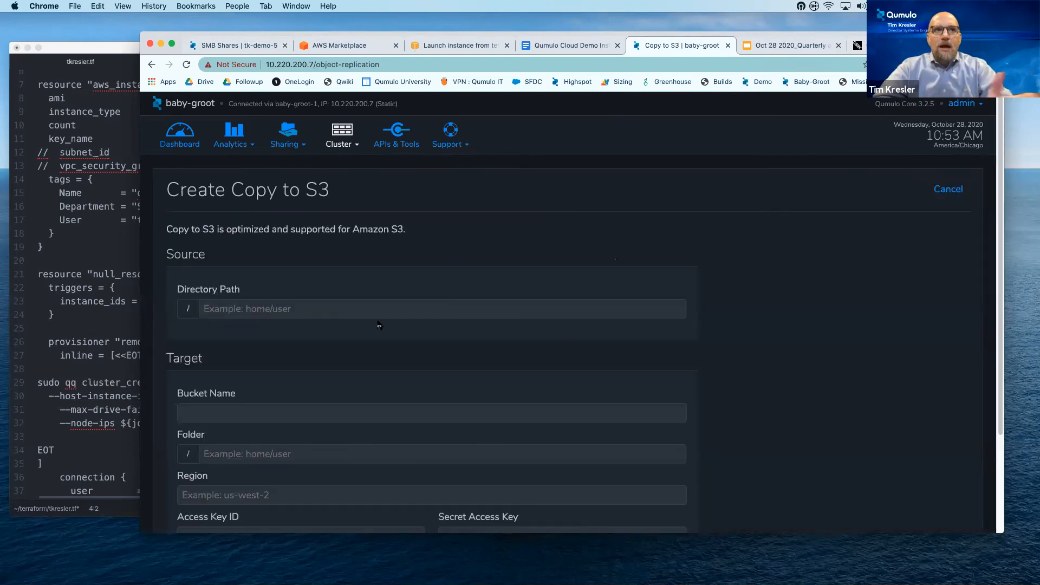
pyautogui.click(334, 311)
pyautogui.write('sou')
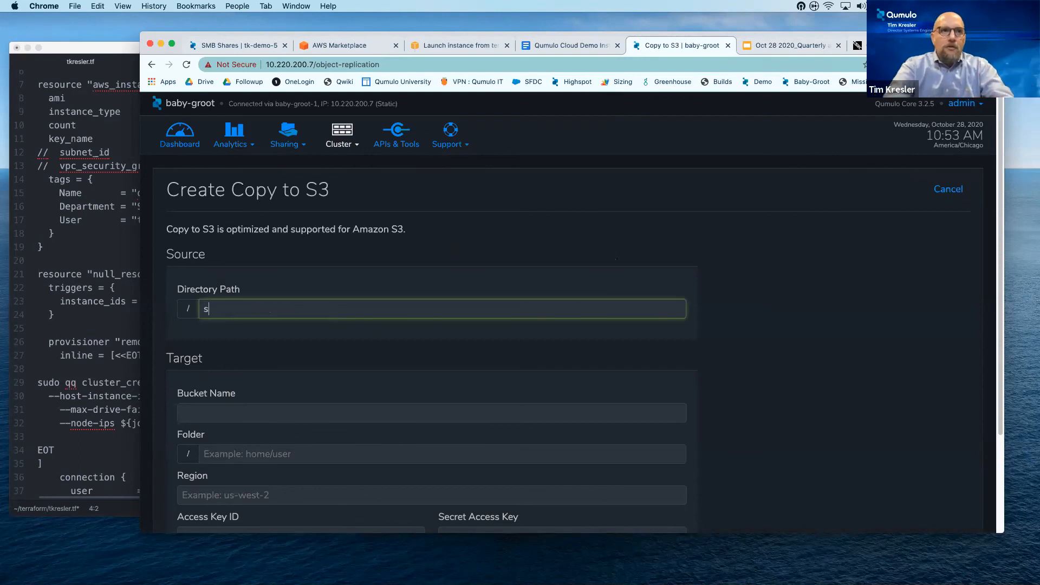
pyautogui.click(326, 326)
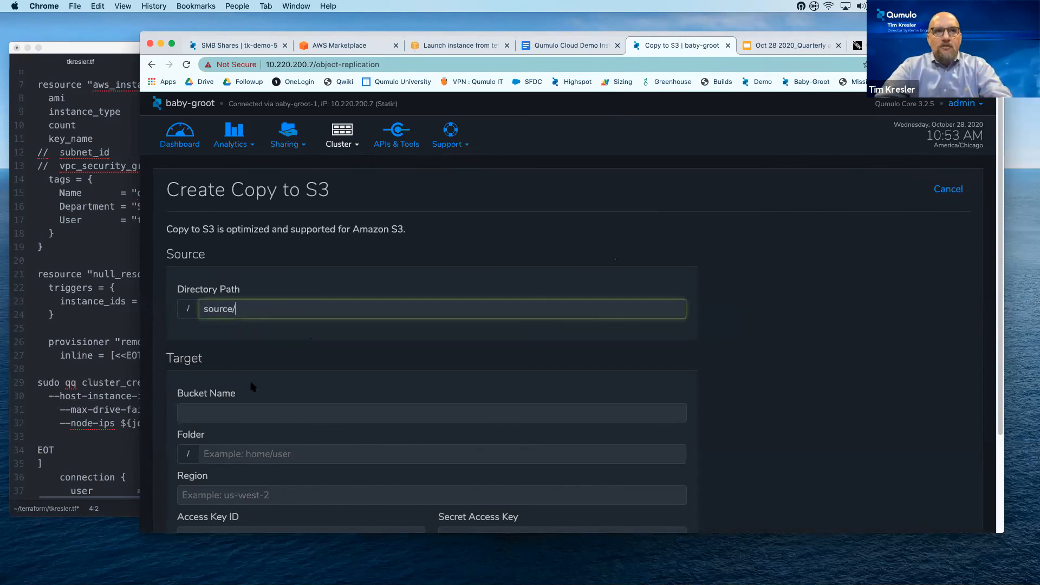
pyautogui.click(239, 412)
pyautogui.write('shif')
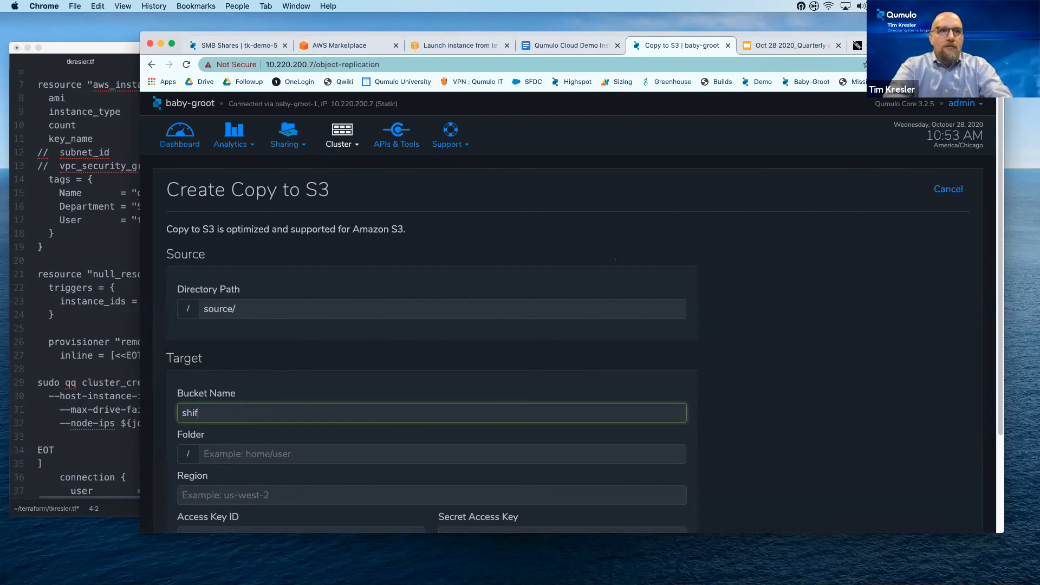
pyautogui.write('=t demo')
pyautogui.press('BackSpace')
pyautogui.press('BackSpace')
pyautogui.press('BackSpace')
pyautogui.press('BackSpace')
pyautogui.press('BackSpace')
pyautogui.press('BackSpace')
pyautogui.write('t-demio')
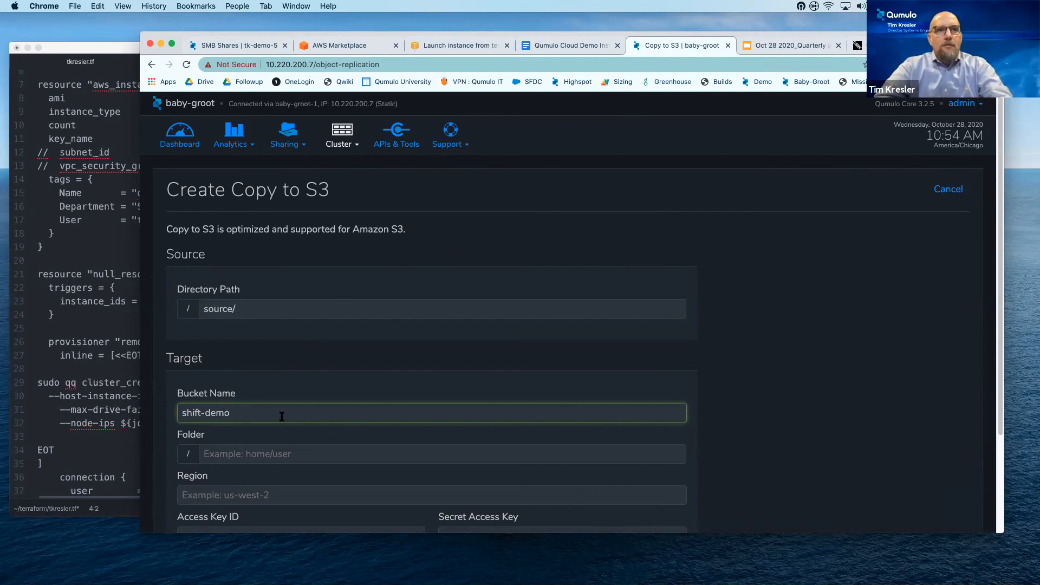
# - Enter source-images as the target folder of the S3 copy, then cancel its creation
pyautogui.click(280, 450)
pyautogui.scroll(-2, 281, 450)
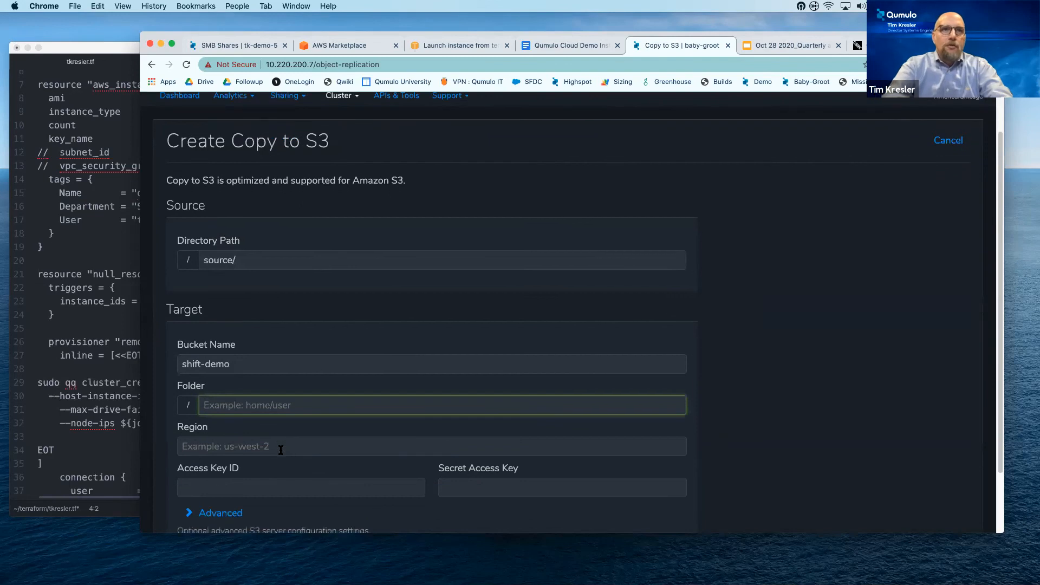
pyautogui.write('source-')
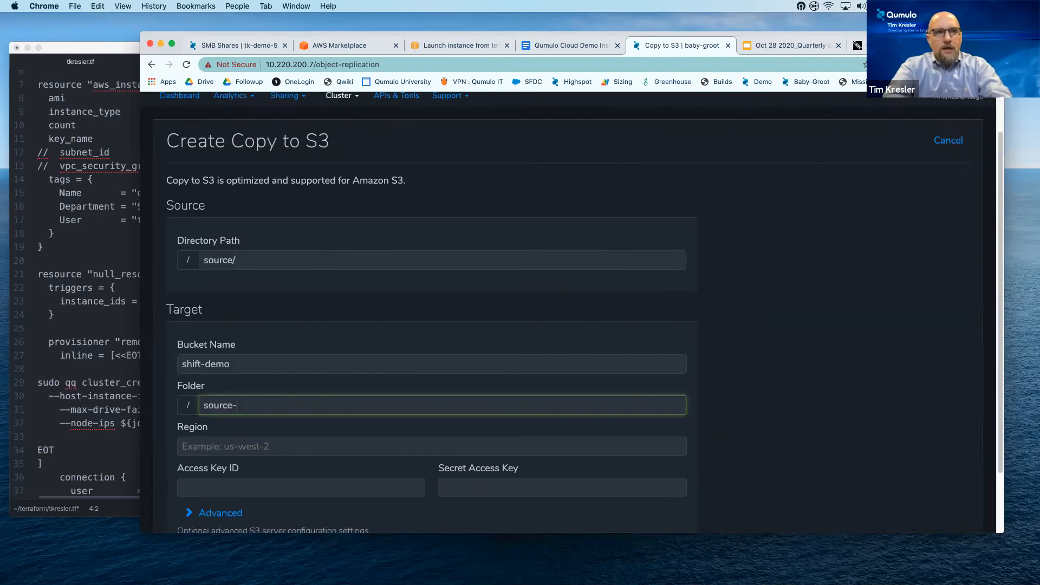
pyautogui.write('images')
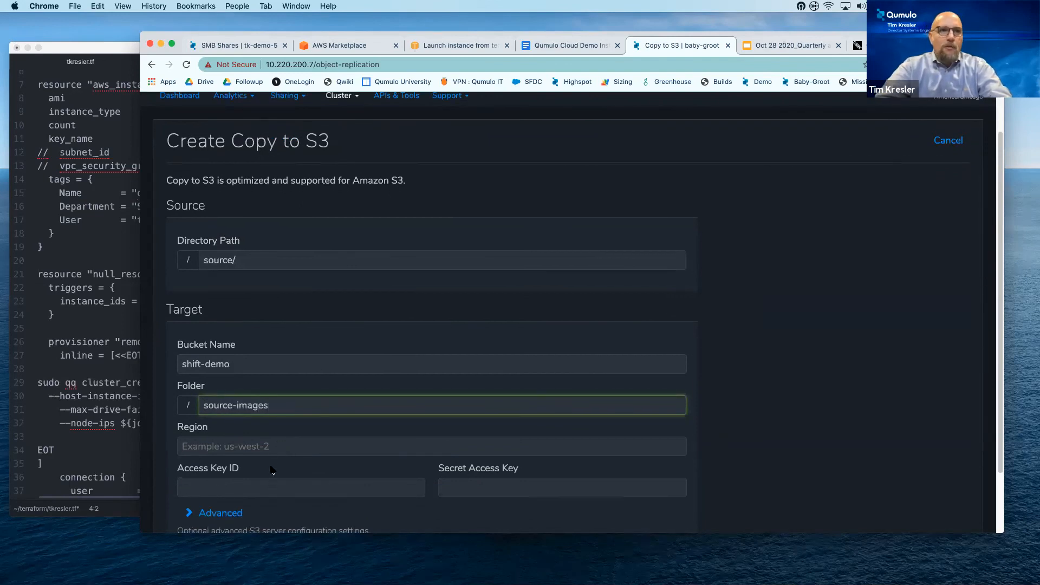
pyautogui.click(271, 449)
pyautogui.scroll(-3, 254, 412)
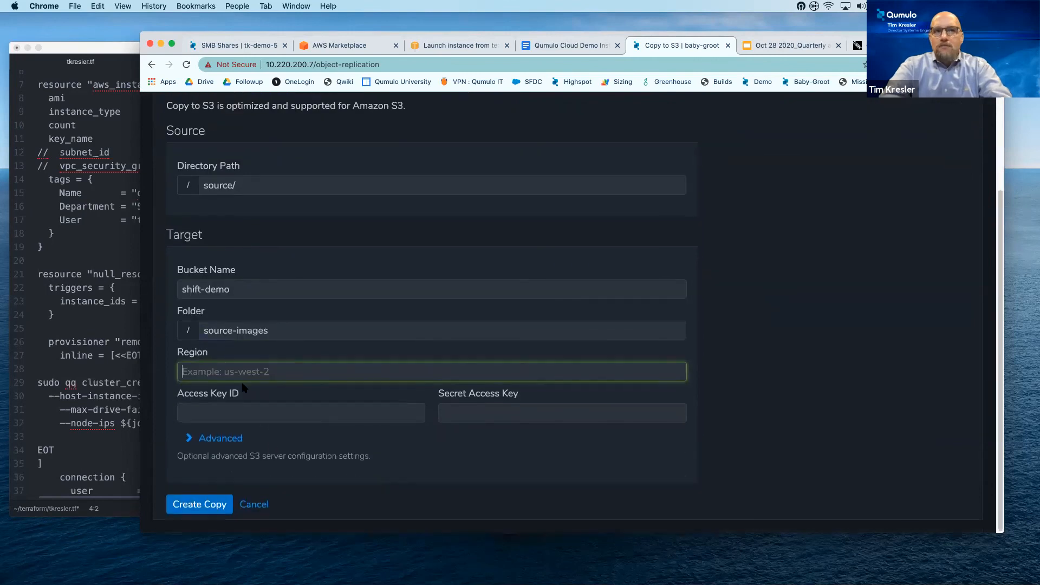
pyautogui.click(239, 411)
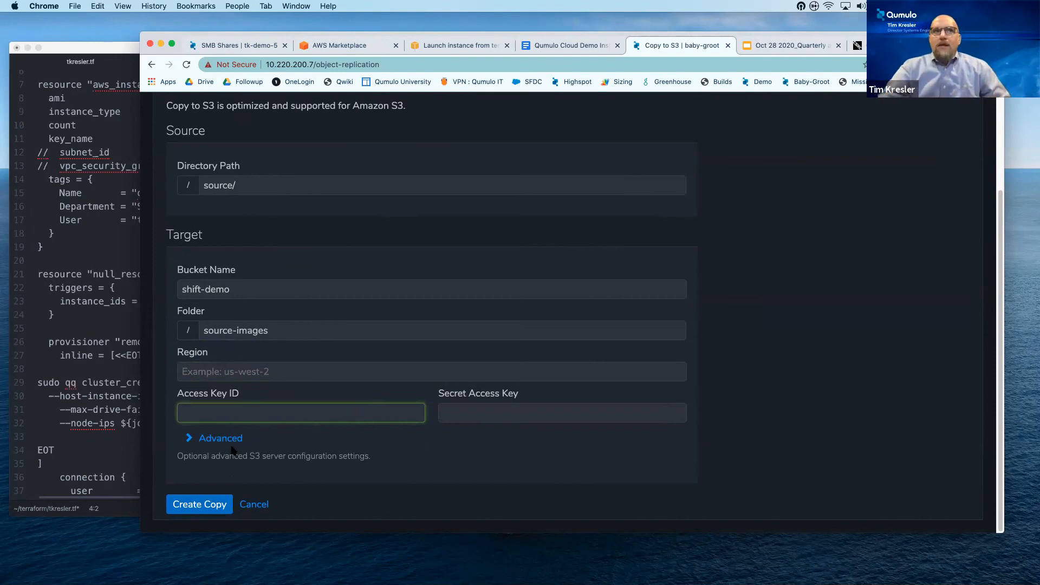
pyautogui.scroll(5, 232, 450)
pyautogui.click(955, 188)
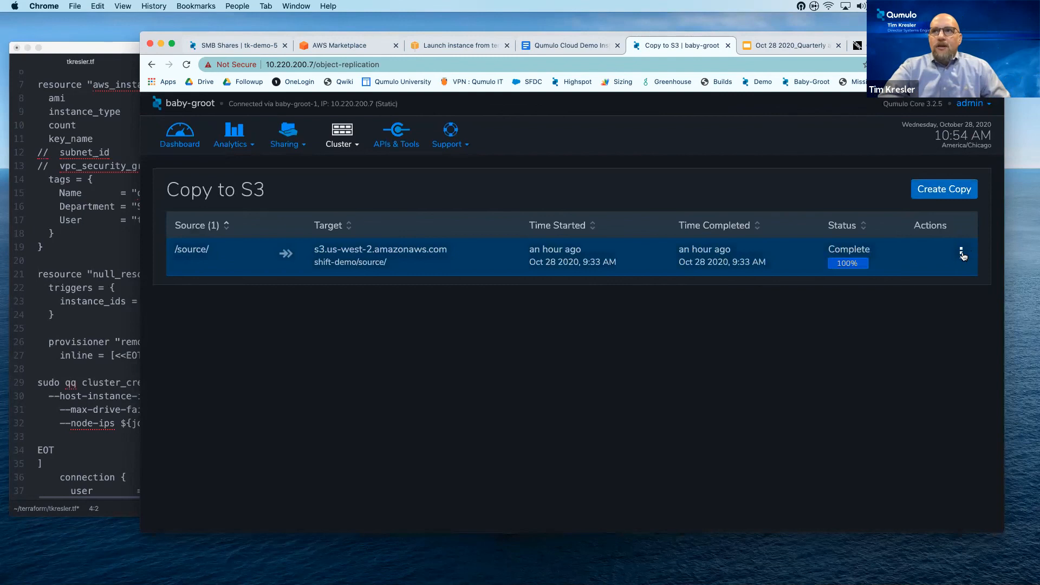
# - Examine the details of the existing S3 copy from /source/ to shift-demo/source/
pyautogui.click(962, 254)
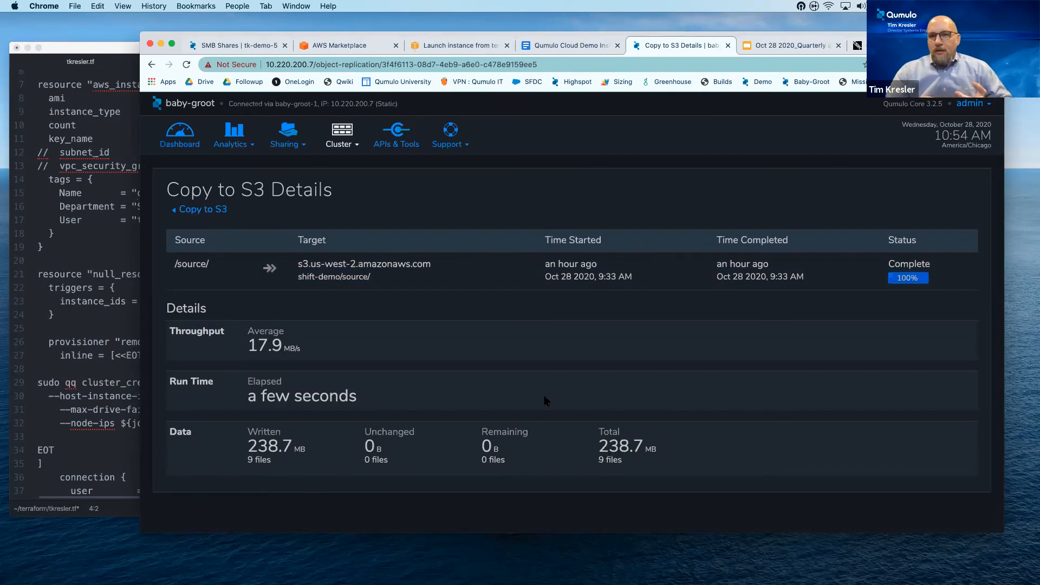
pyautogui.click(440, 137)
# - Switch to the AWS console and open the S3 service's bucket list
pyautogui.click(461, 45)
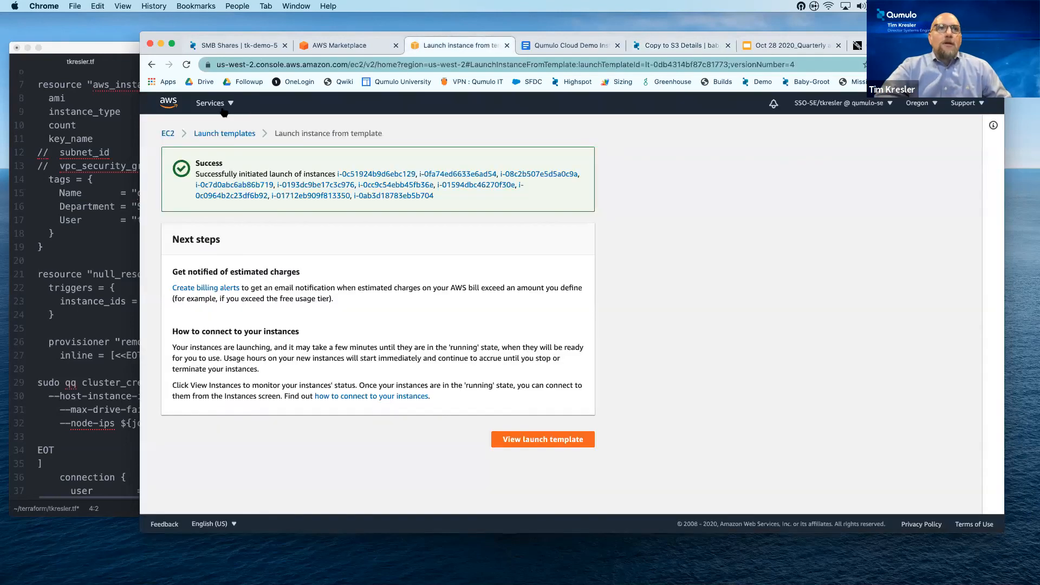
pyautogui.click(219, 105)
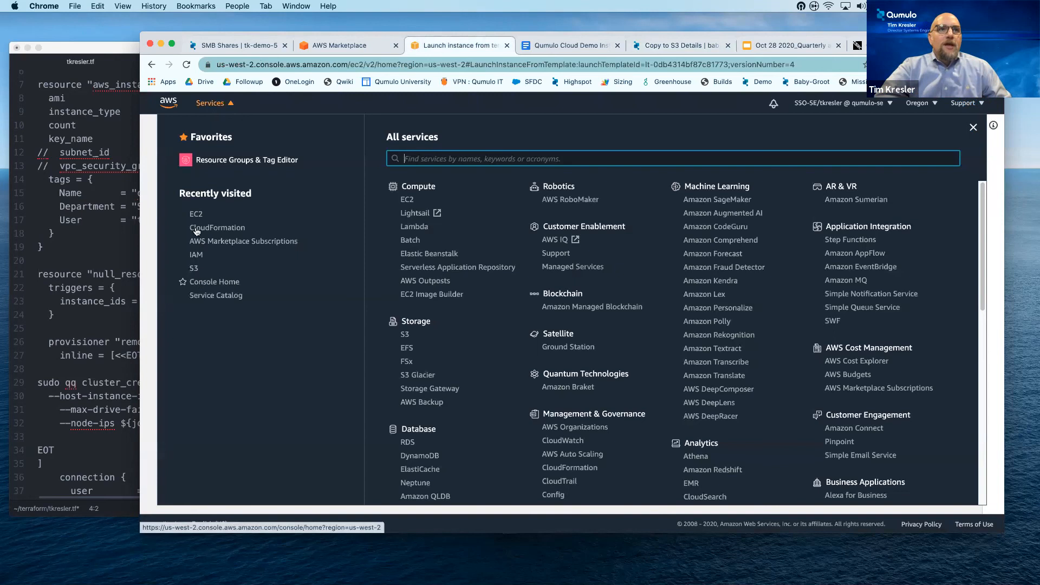
pyautogui.click(195, 269)
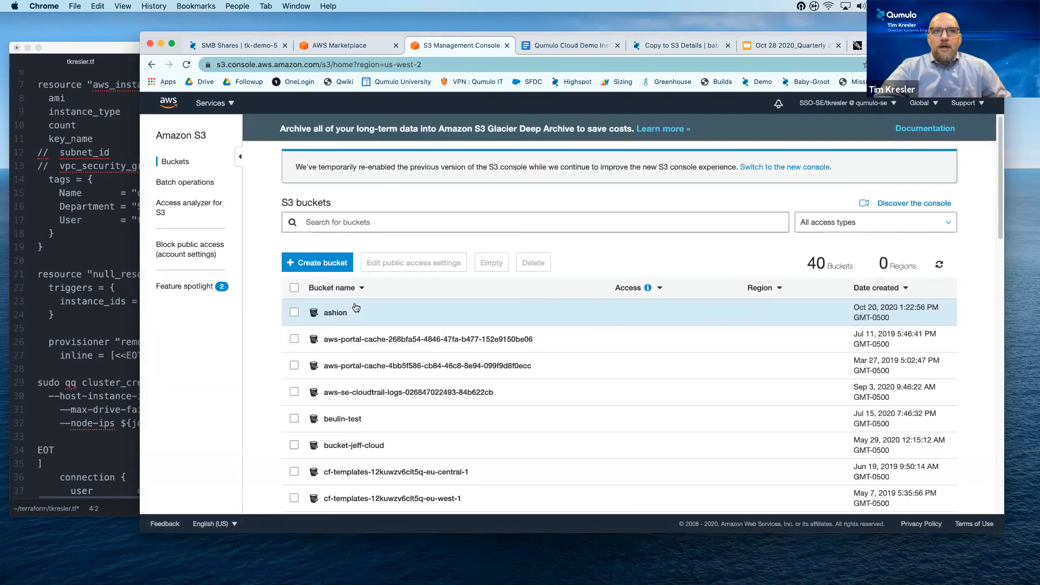
# - Open the source folder of the shift-demo bucket and examine the files copied into it
pyautogui.scroll(-10, 369, 358)
pyautogui.scroll(-5, 385, 411)
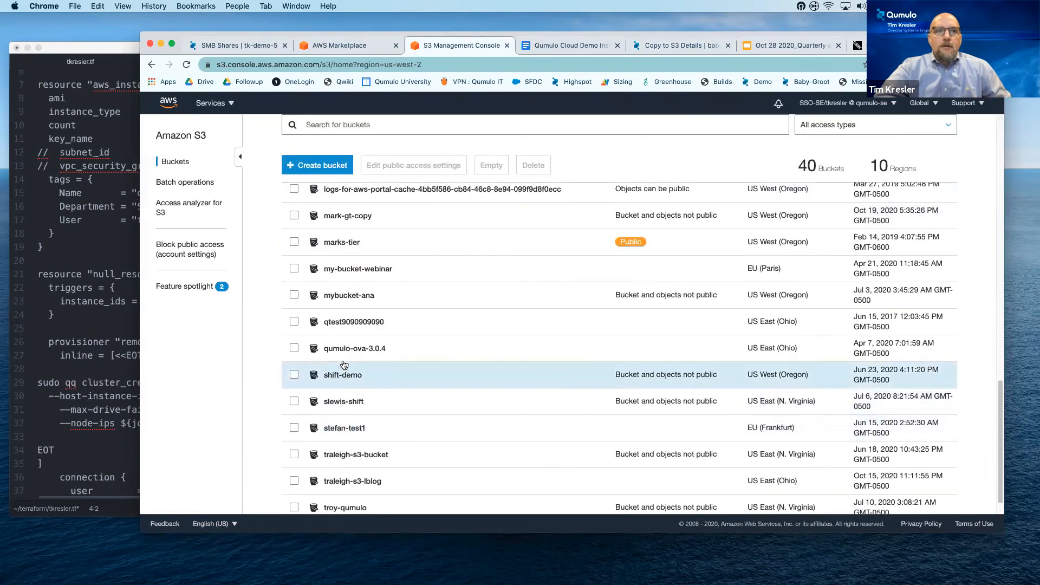
pyautogui.click(343, 374)
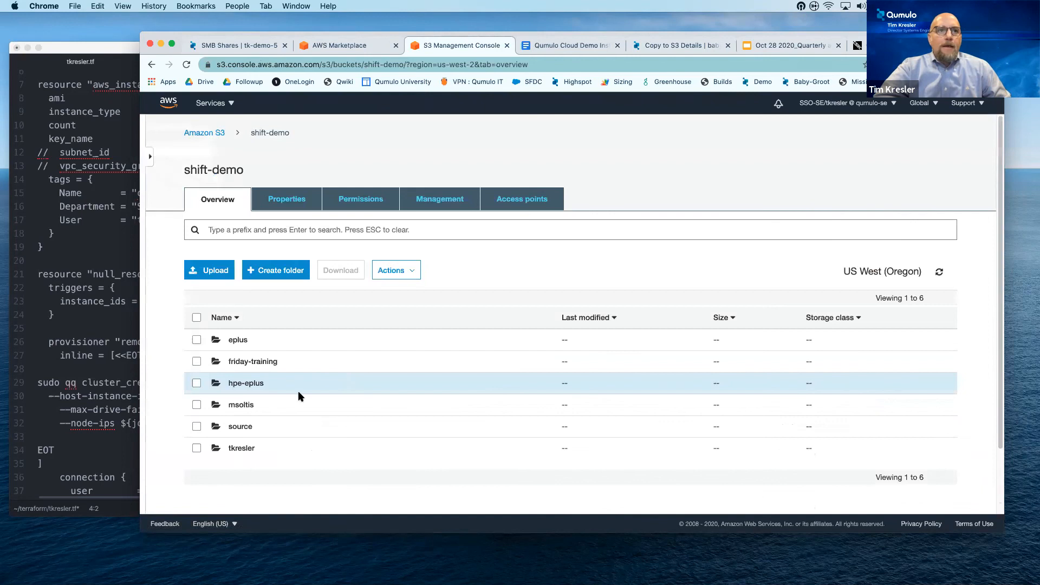
pyautogui.click(240, 426)
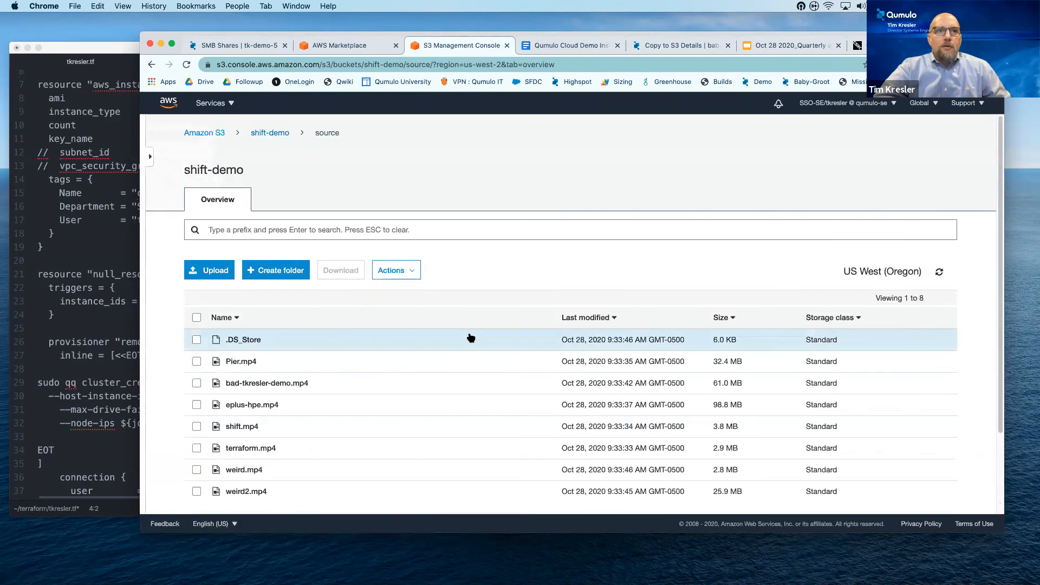
pyautogui.scroll(-3, 471, 338)
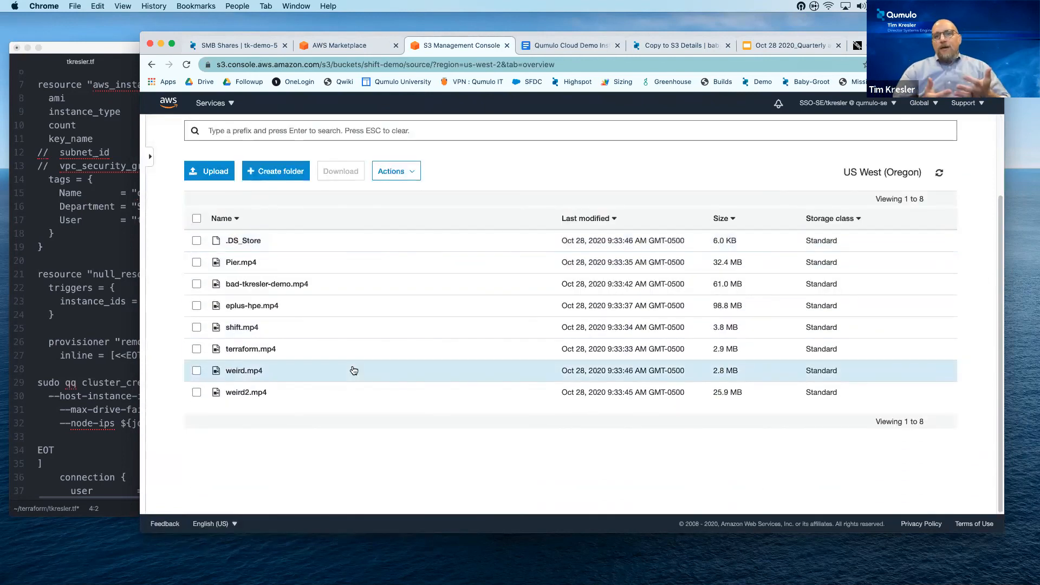